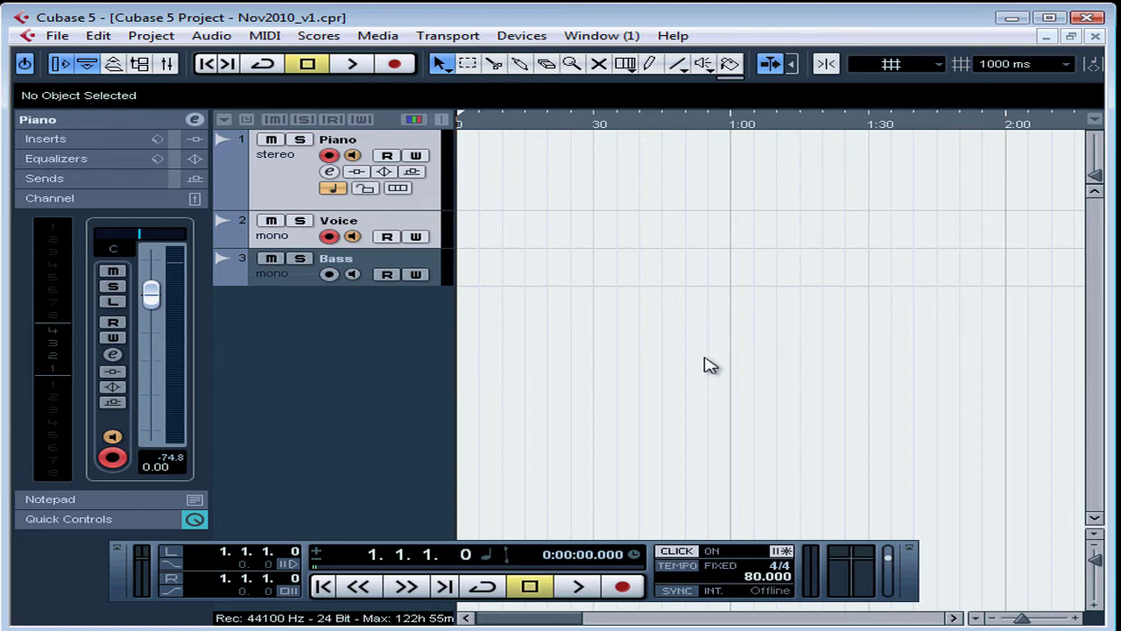
Turn off the Voice track's Record Enable and Monitor buttons and expand the Piano track's Channel section
click(83, 119)
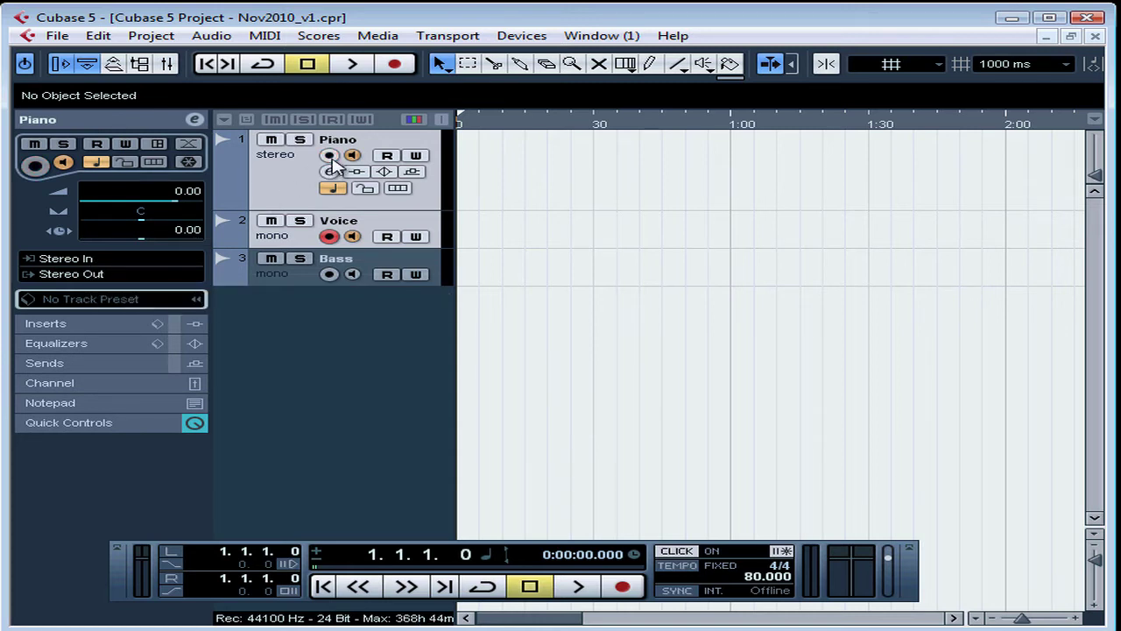
click(331, 235)
click(331, 237)
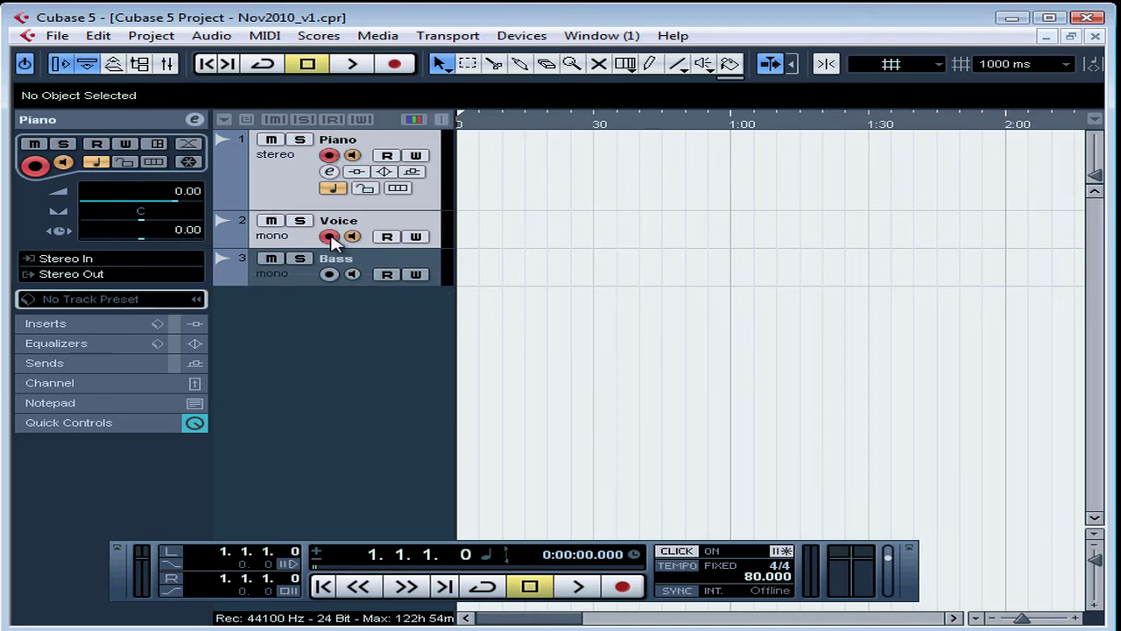
click(352, 156)
click(352, 156)
click(352, 236)
click(352, 237)
click(328, 237)
click(352, 237)
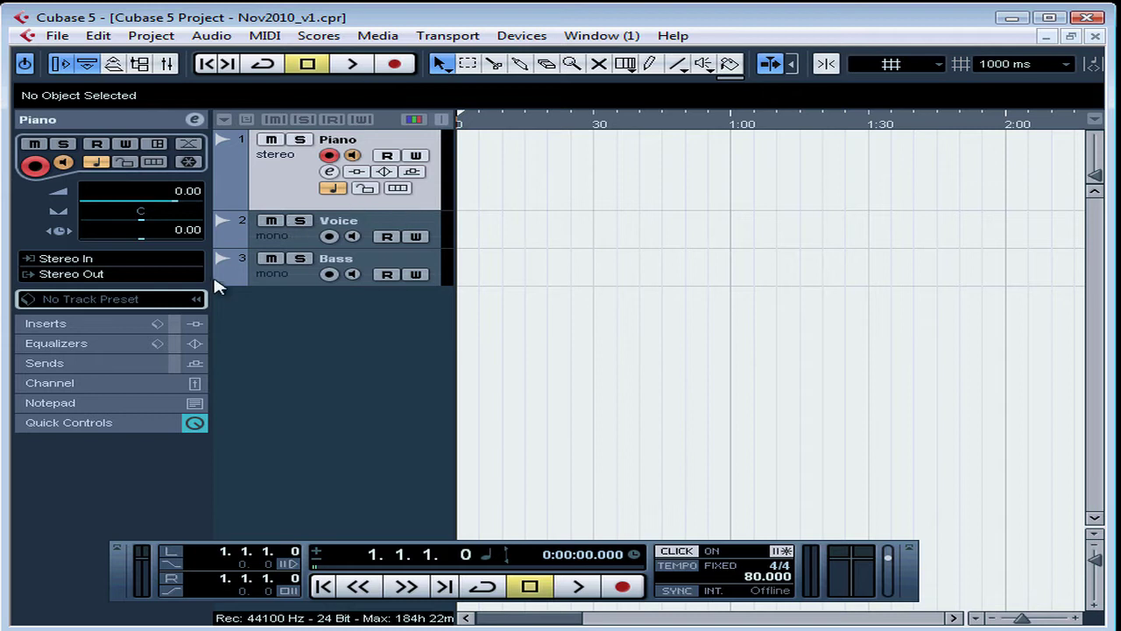
click(98, 383)
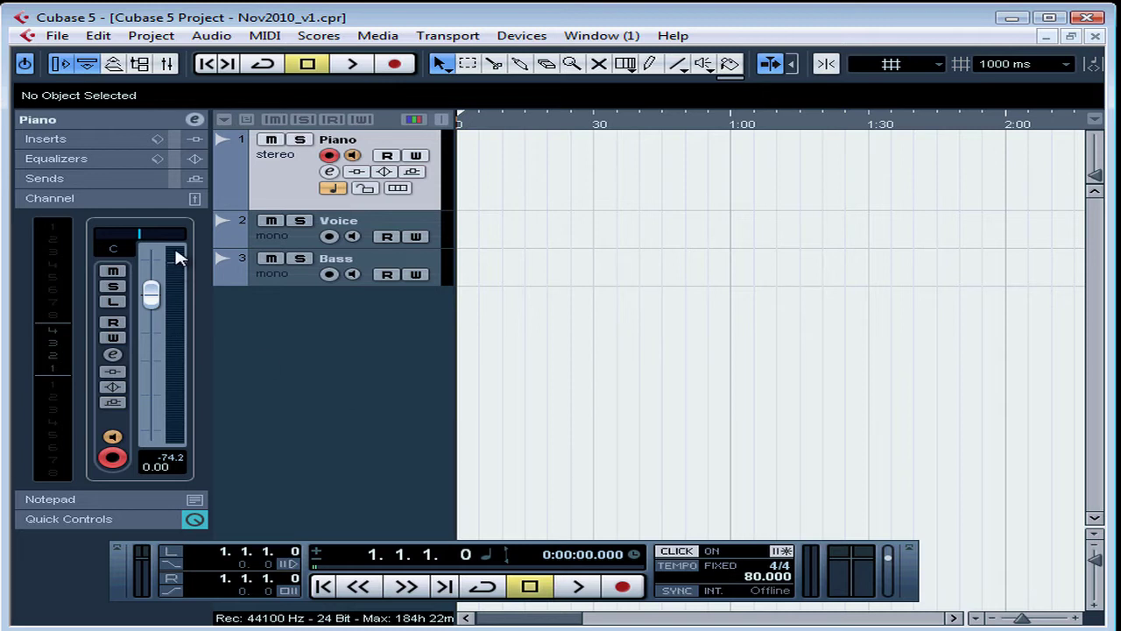
Hide the Transport panel with the F2 shortcut
key(F2)
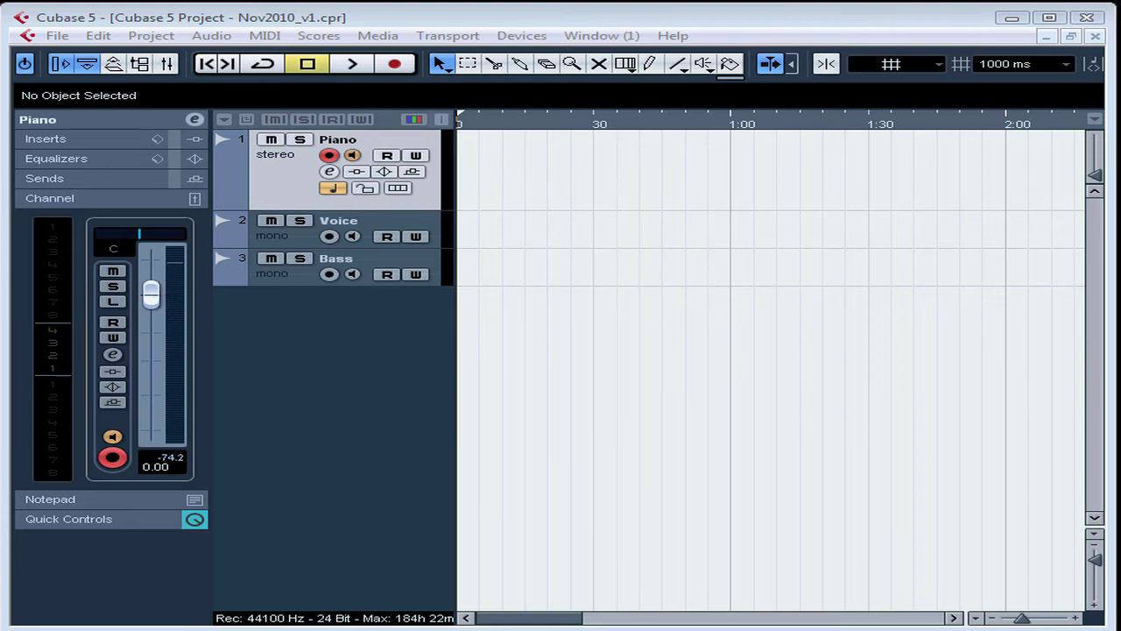
Bring back the Transport panel and open the Mixer from the Devices menu
key(F2)
click(524, 37)
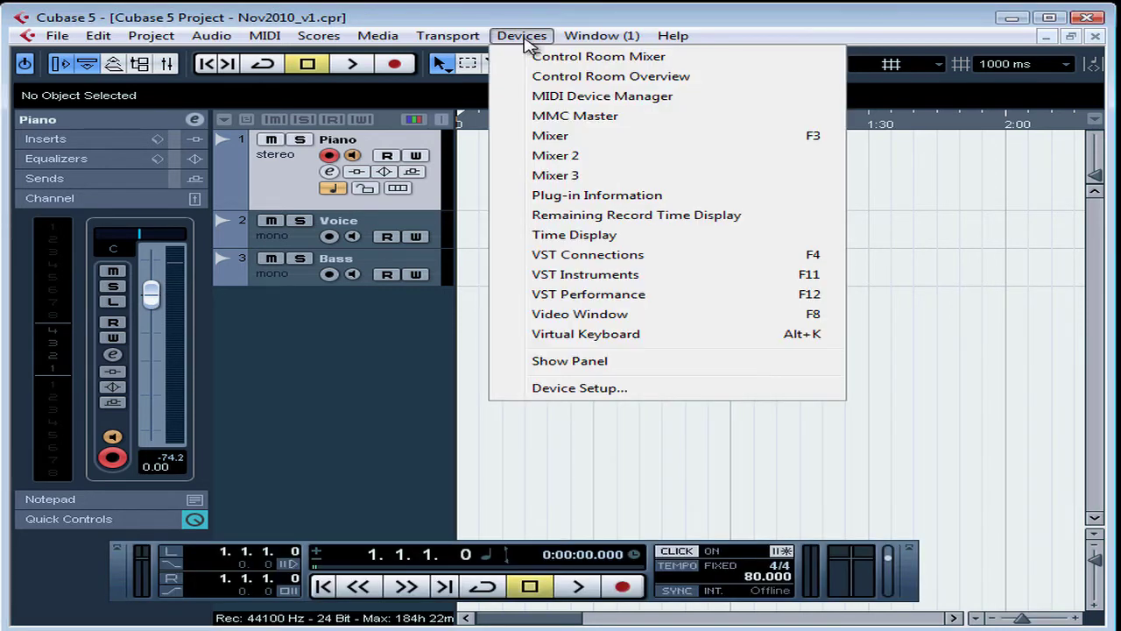
click(821, 143)
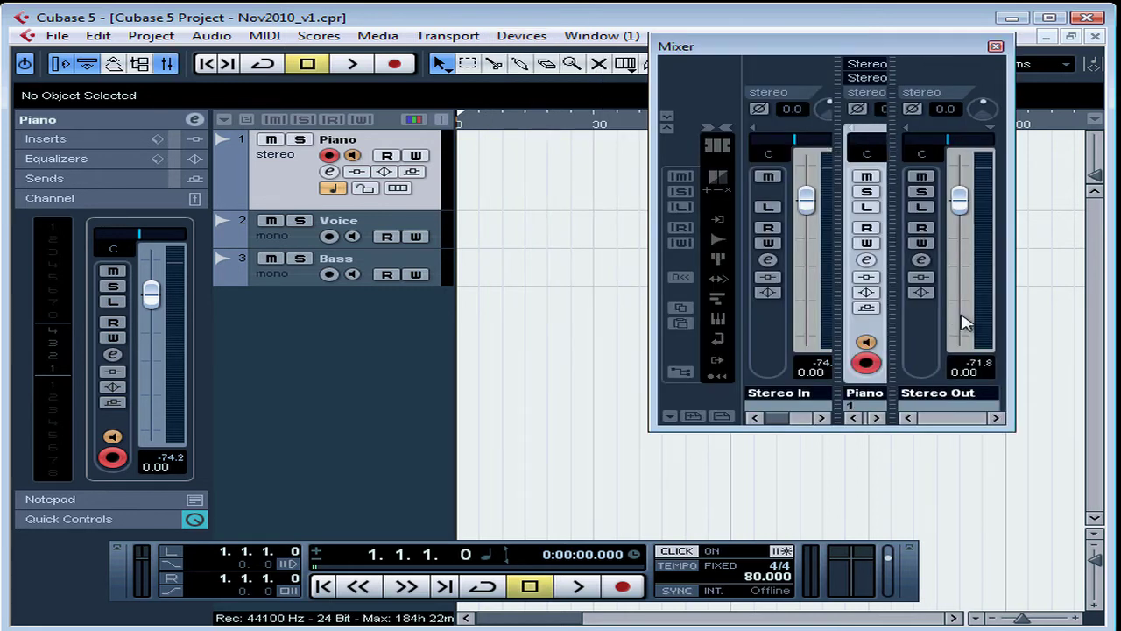
Move and widen the Mixer until every channel from Stereo In to Stereo Out shows
drag(1016, 430, 1052, 430)
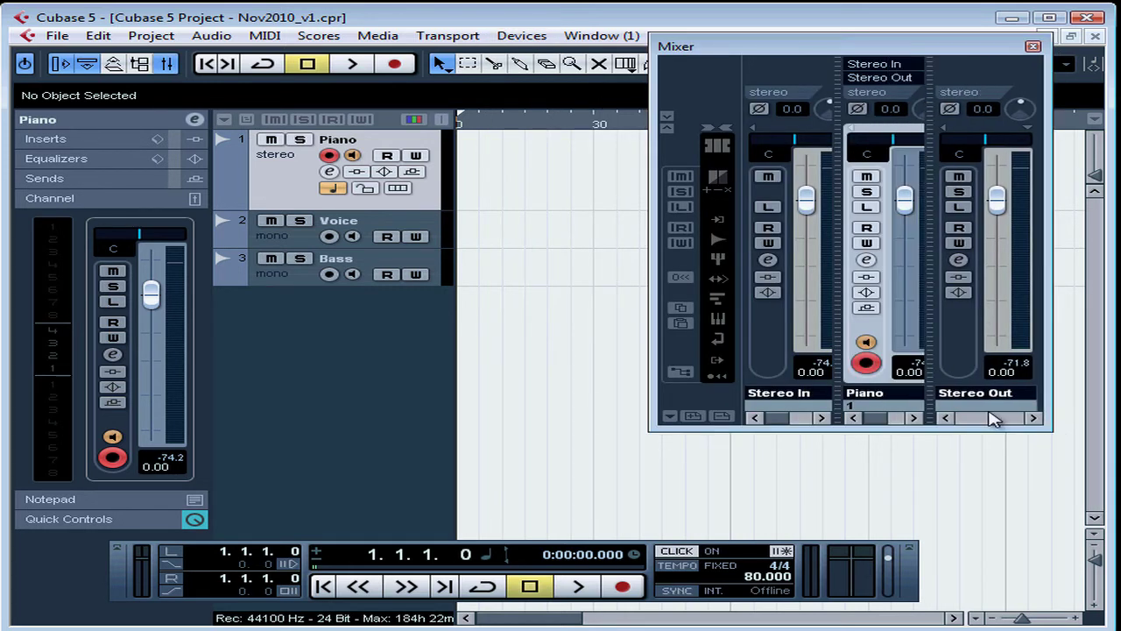
mouse_move(931, 391)
mouse_down()
mouse_move(958, 391)
mouse_move(942, 384)
mouse_up()
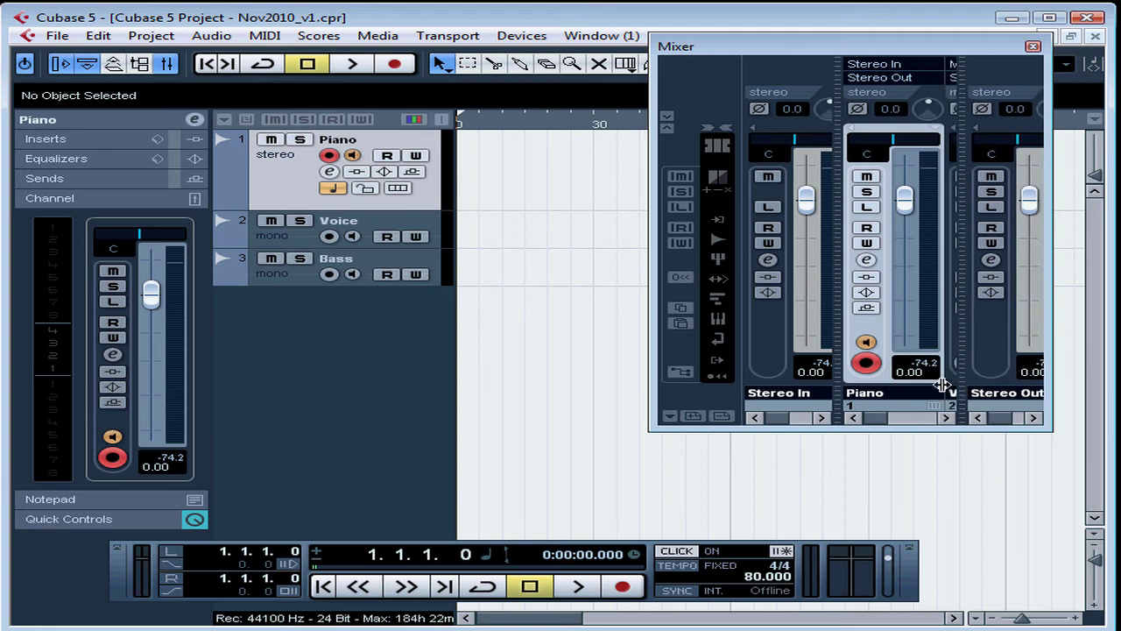
drag(778, 52, 635, 78)
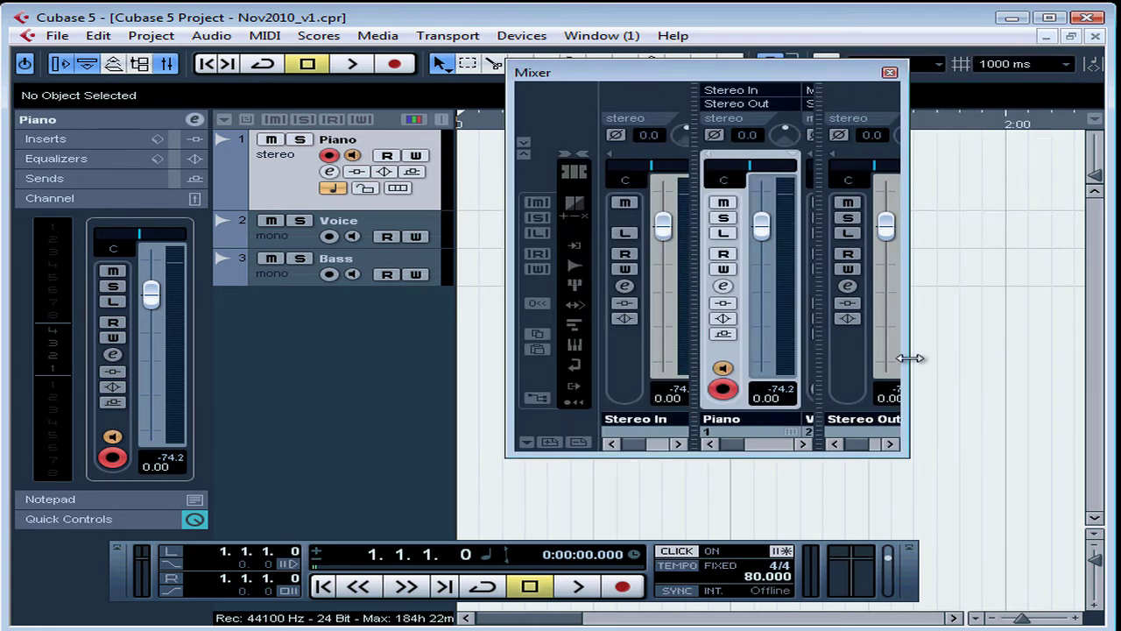
drag(910, 357, 1040, 357)
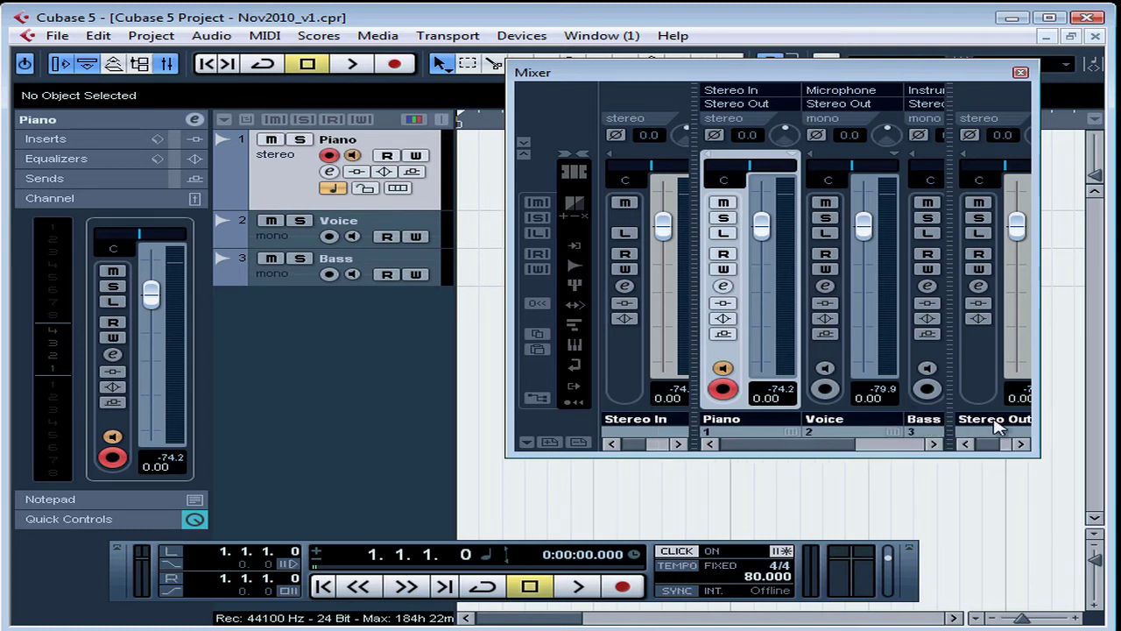
drag(1040, 417, 1071, 417)
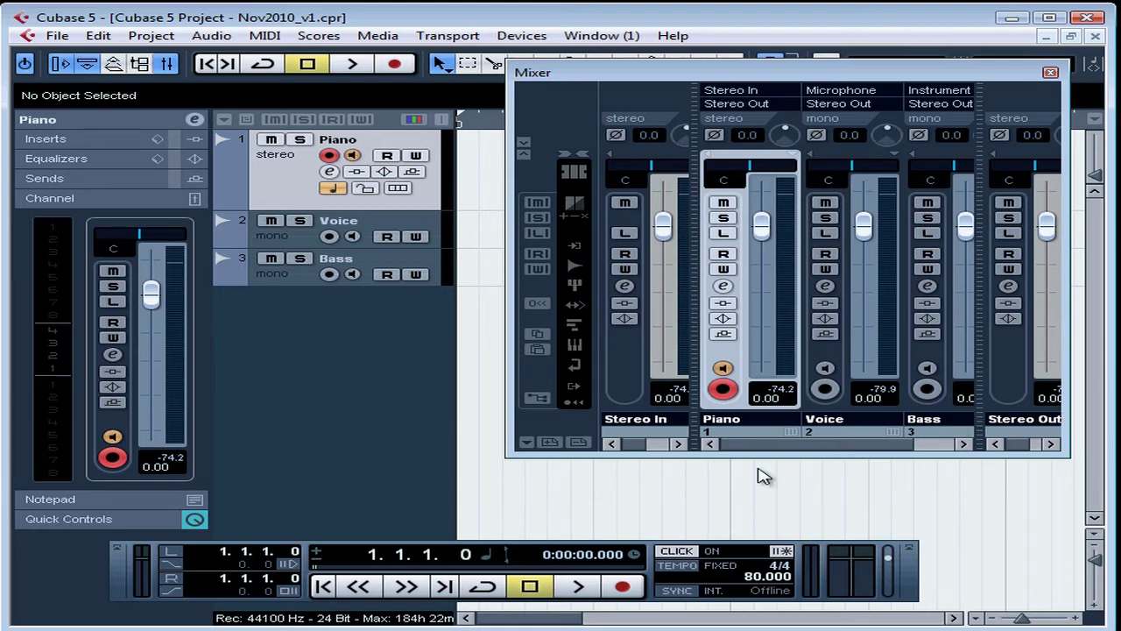
Write 'Piano A000 set at 80% volume. Nov 10.' in the Piano track's Inspector Notepad
click(66, 504)
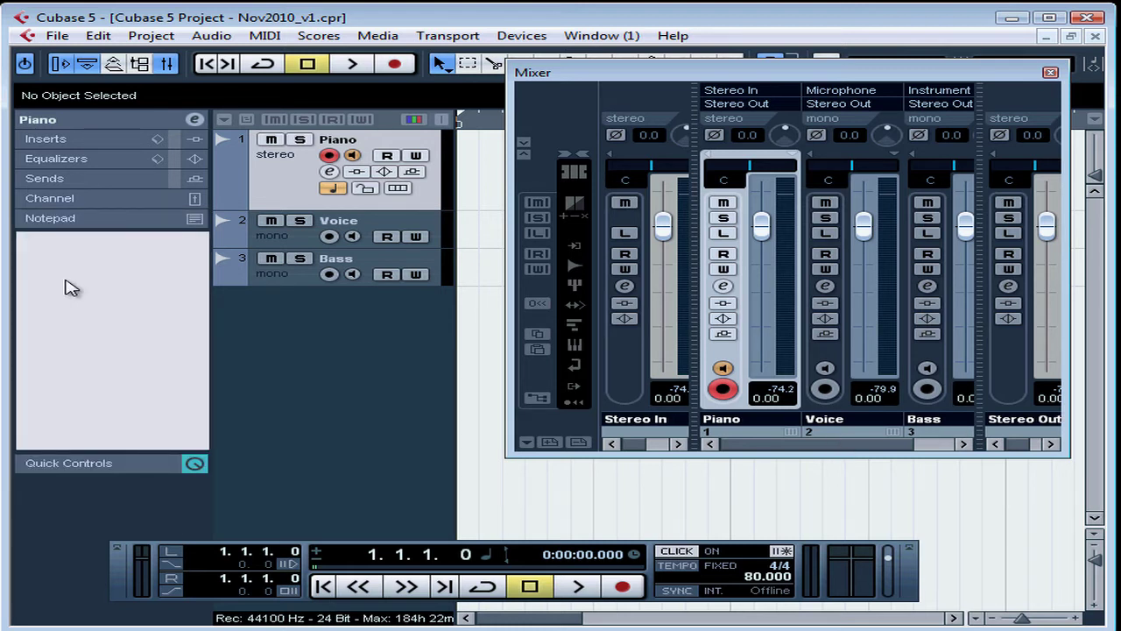
text(Piano A000 set at 80% vo)
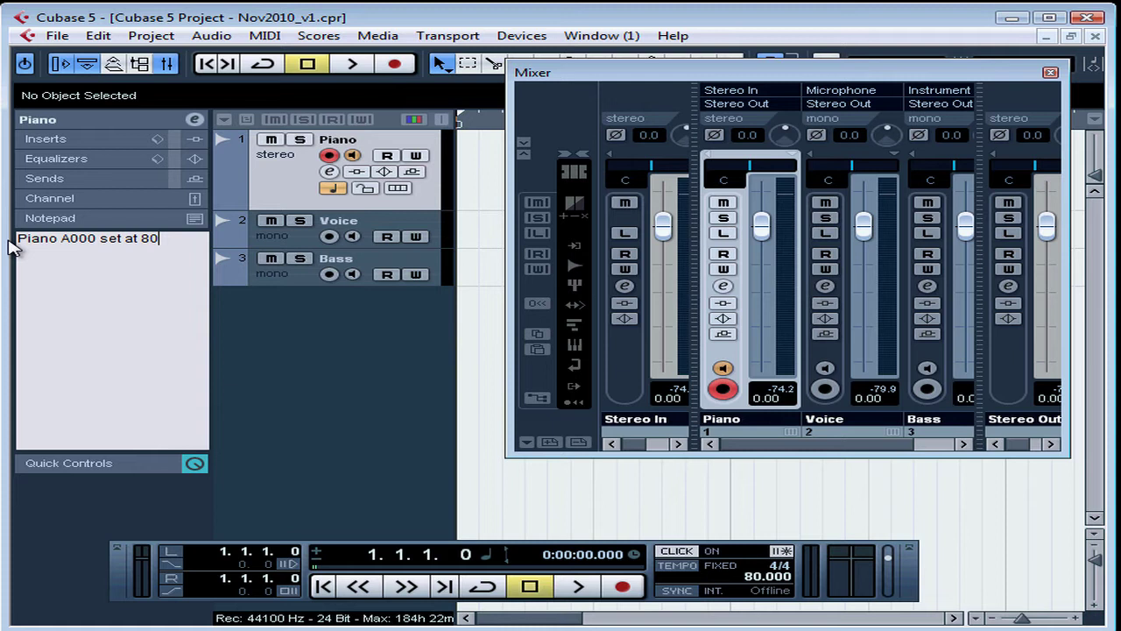
text(lume. Nov 10.)
double_click(77, 121)
Expand the Piano section in the Inspector to show its Stereo In input and Stereo Out output
click(79, 127)
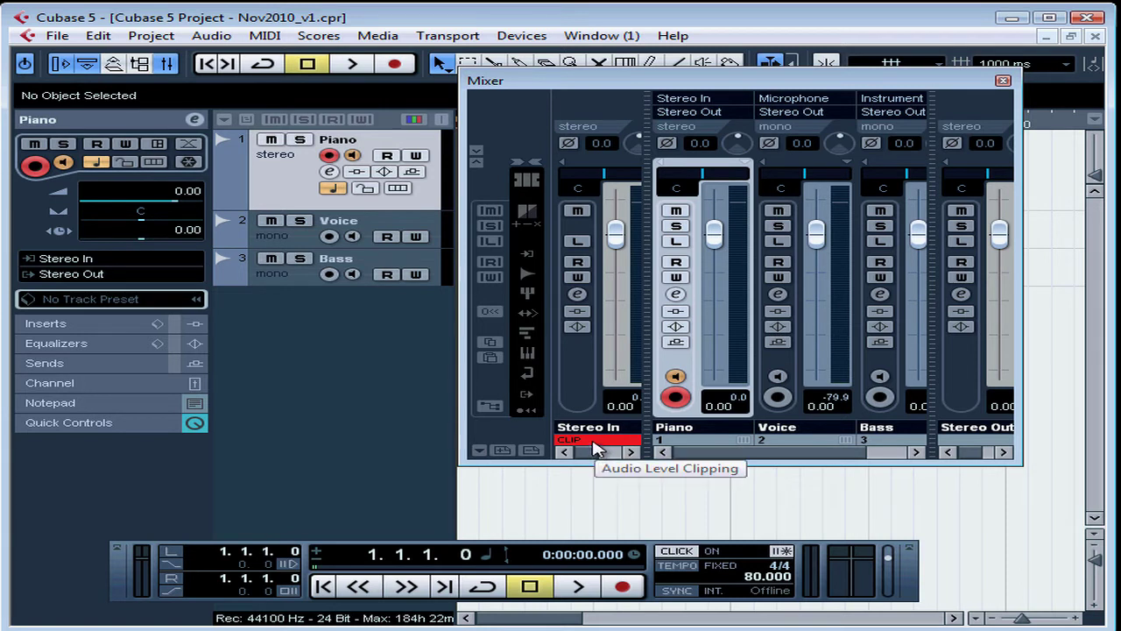
Reset the red CLIP indicator on the Mixer's Stereo In channel
click(594, 447)
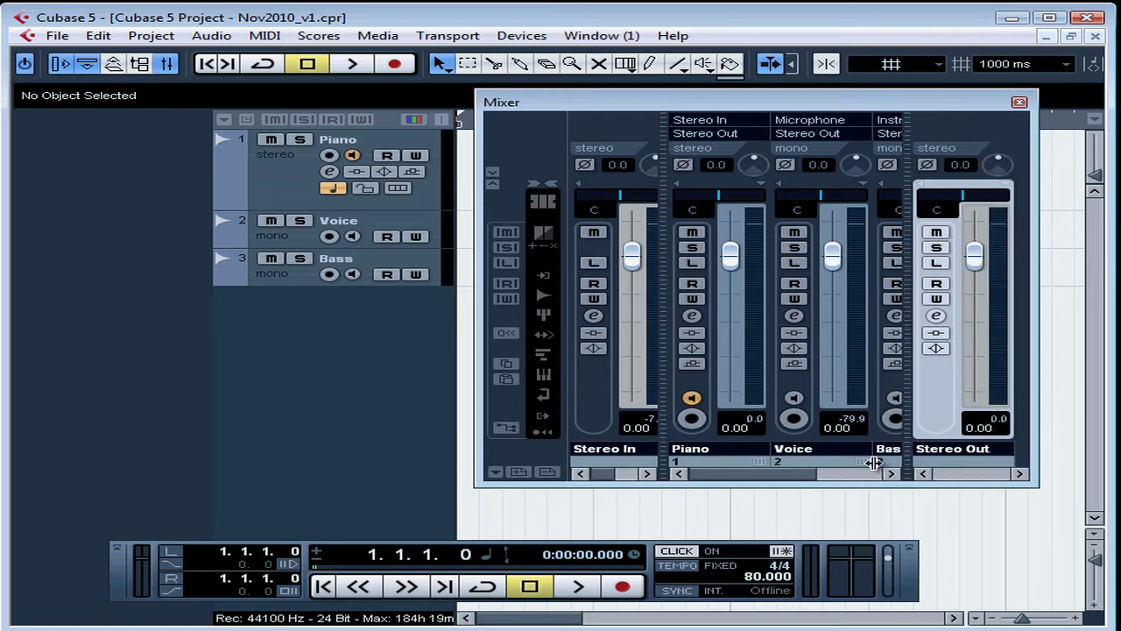
Narrow the Mixer to hide the Voice and Bass channels and place it at the lower left
drag(873, 463, 756, 456)
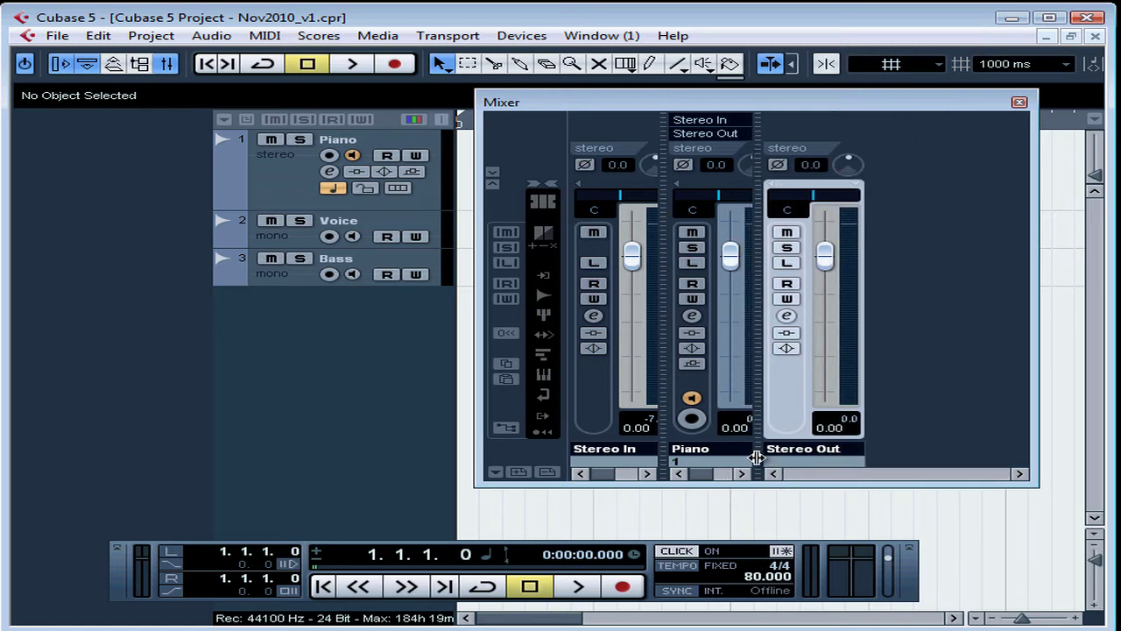
drag(663, 452, 665, 449)
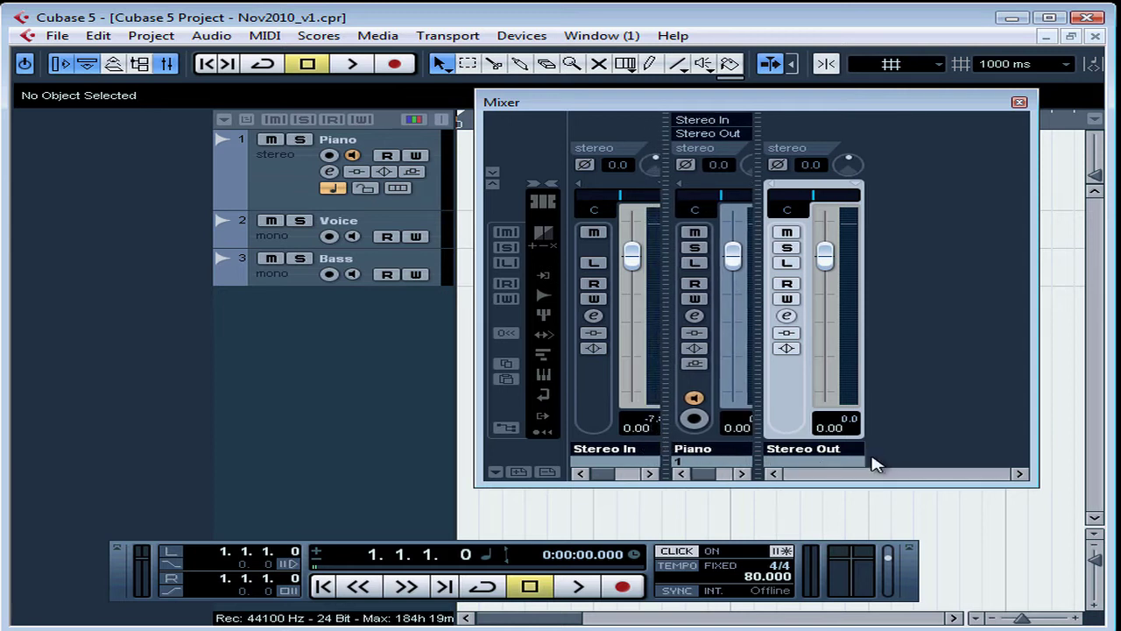
drag(1037, 456, 850, 455)
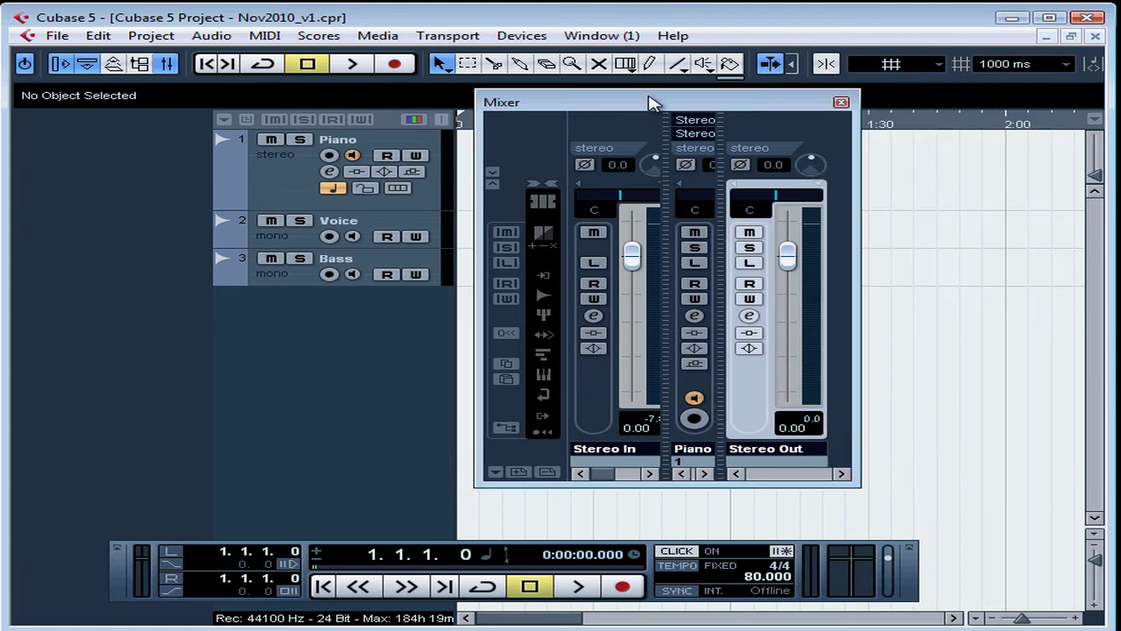
drag(651, 104, 181, 232)
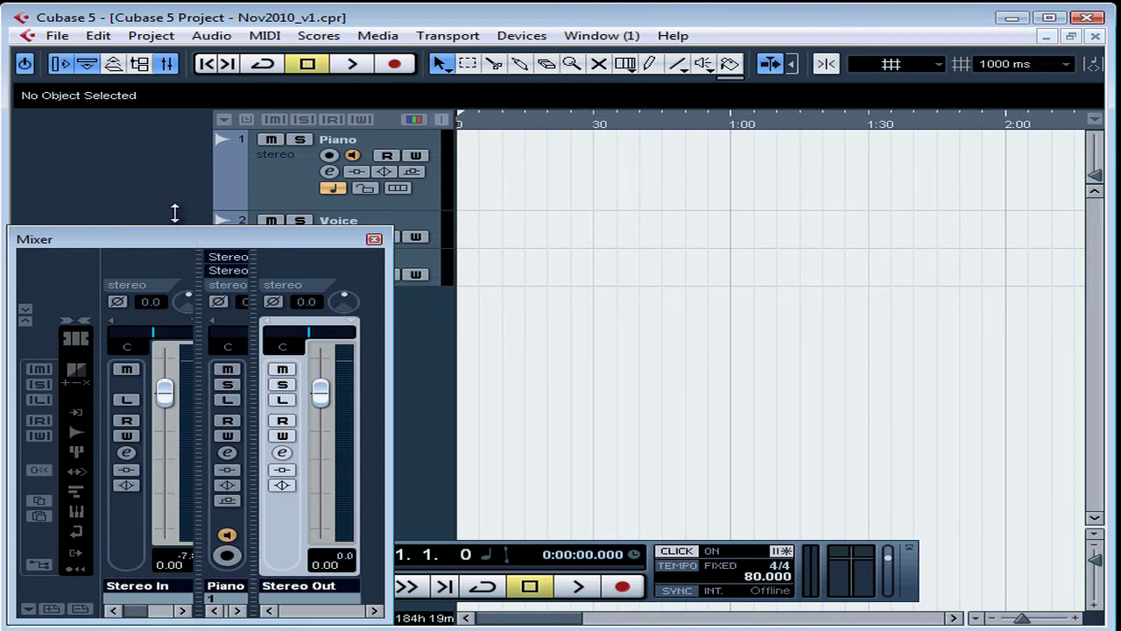
Check the Mixer's right-click options menus and close them without changes
right_click(47, 266)
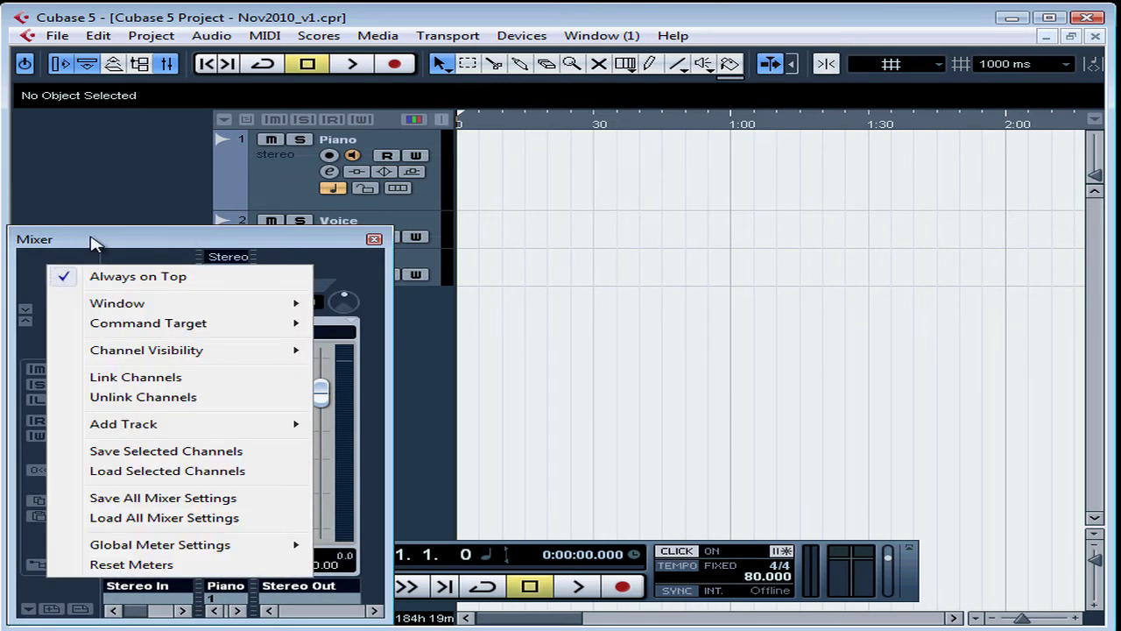
click(91, 236)
right_click(91, 237)
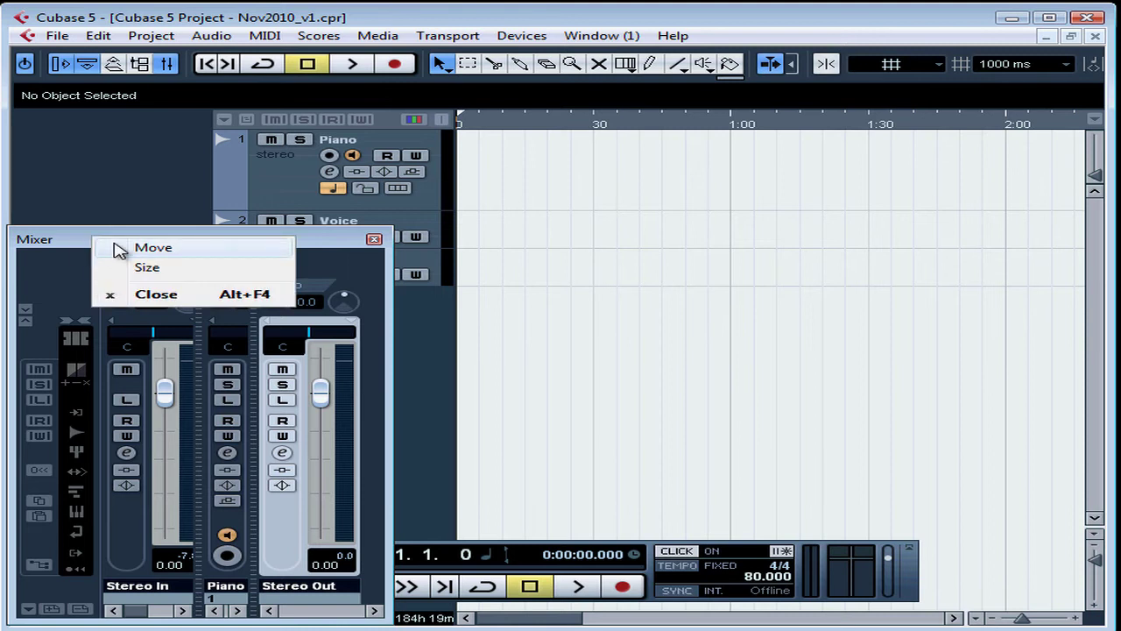
right_click(47, 275)
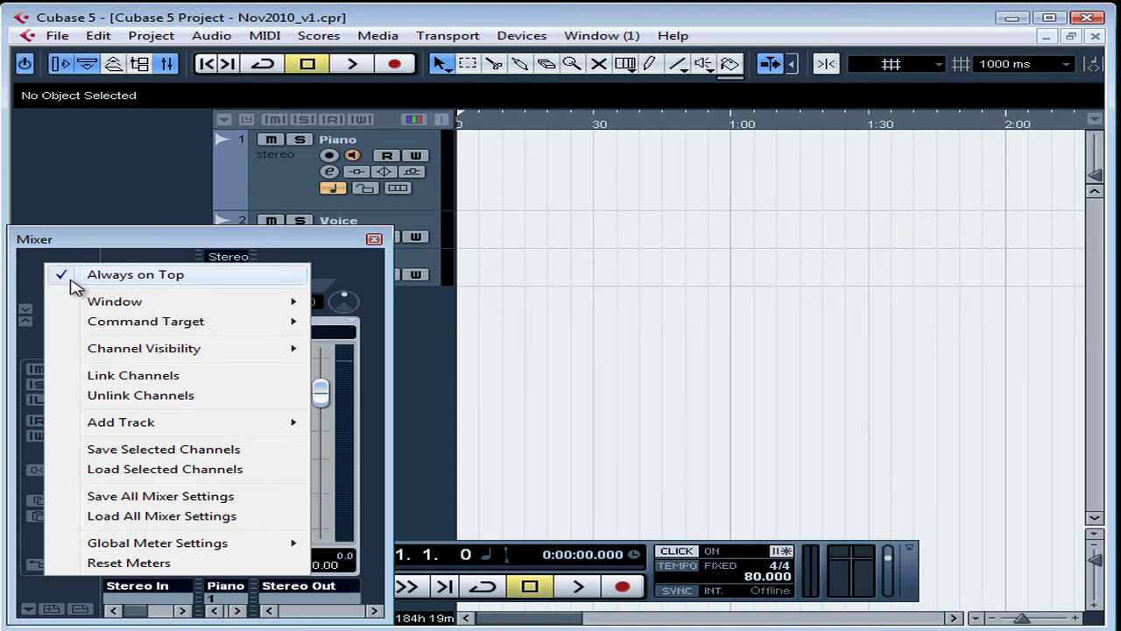
click(38, 275)
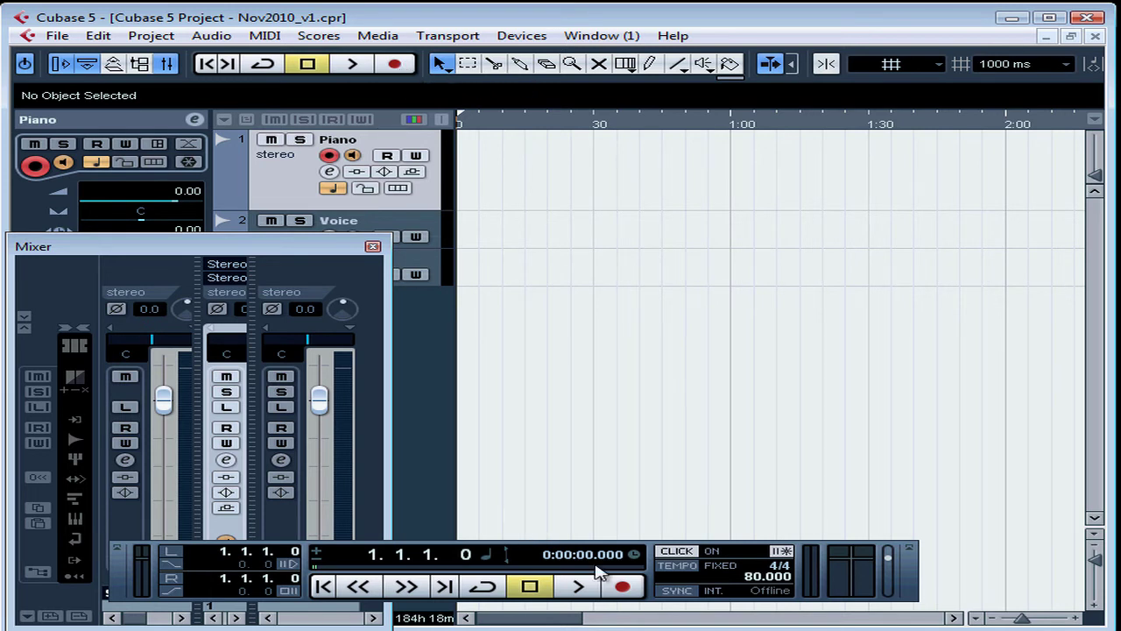
Record about 7.6 seconds of piano onto the Piano track, creating the Piano_01 event
click(624, 588)
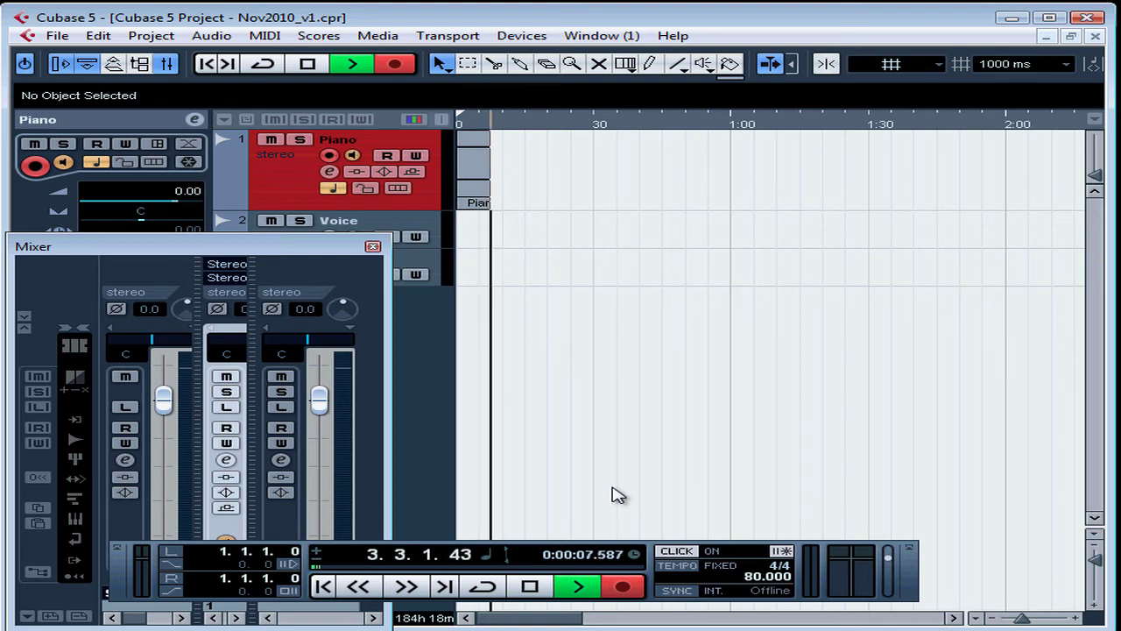
key(space)
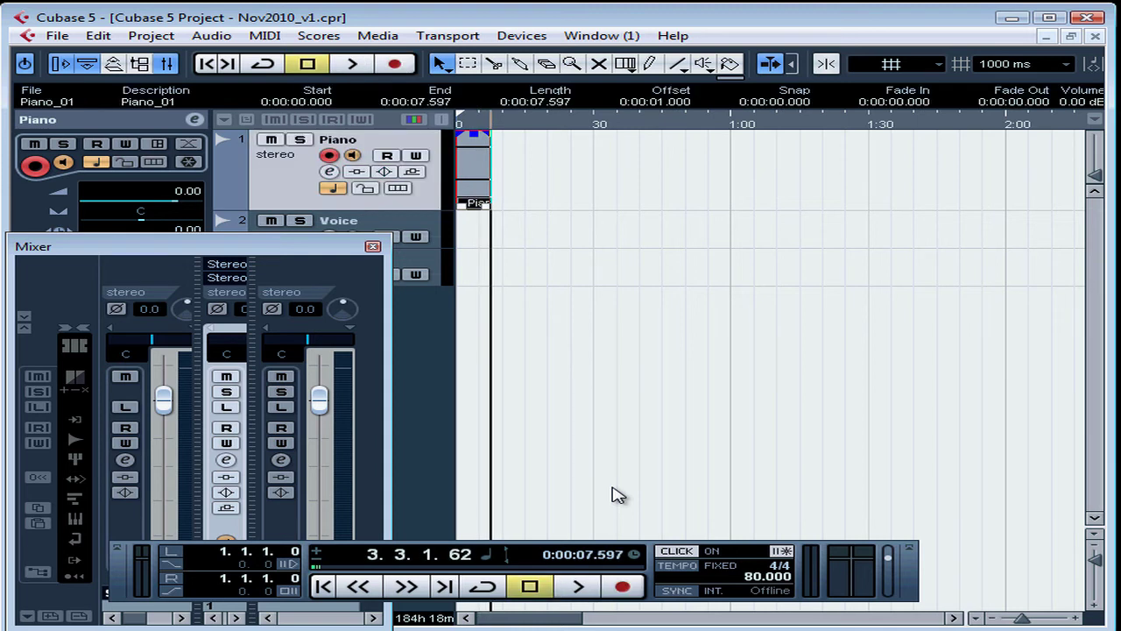
In VST Connections' Outputs tab, set Stereo Out as the metronome Click output, then close it
click(526, 37)
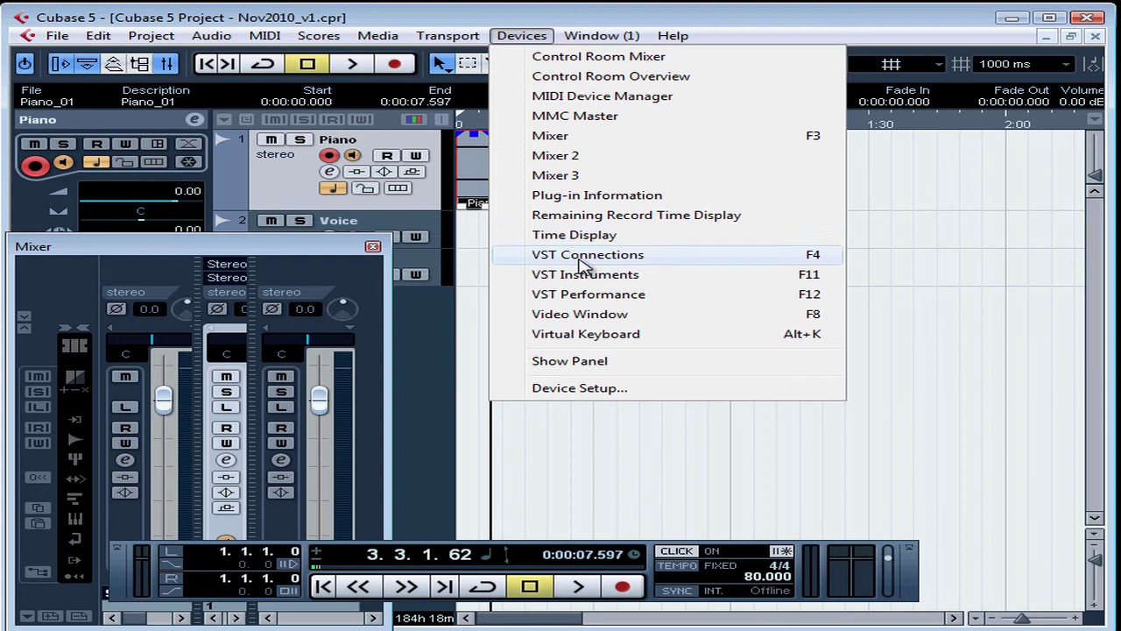
click(824, 261)
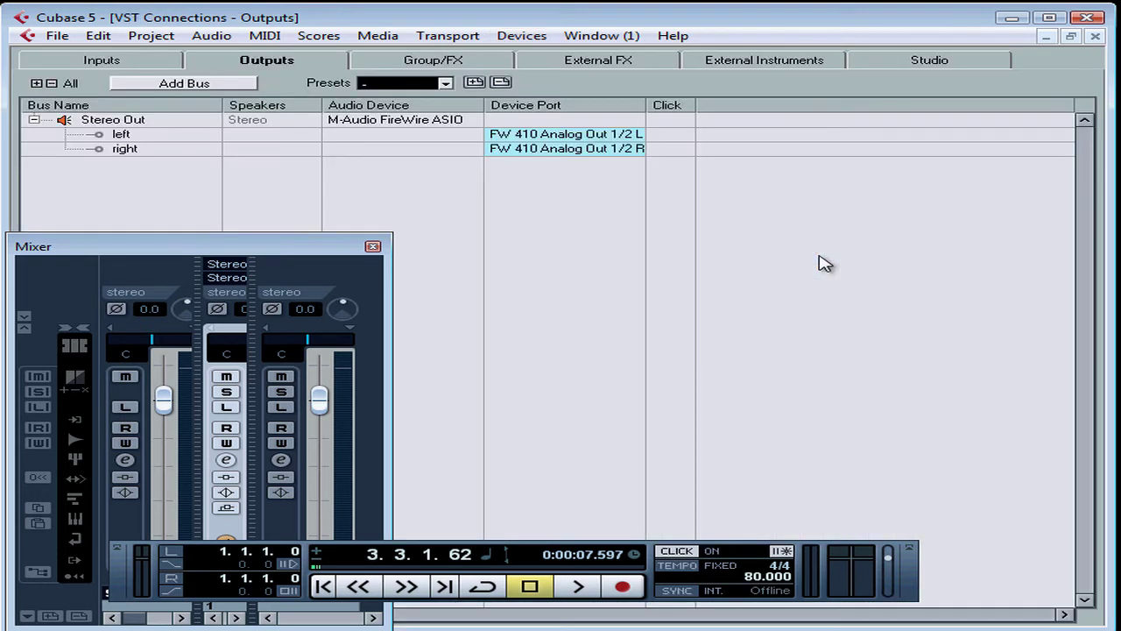
click(303, 68)
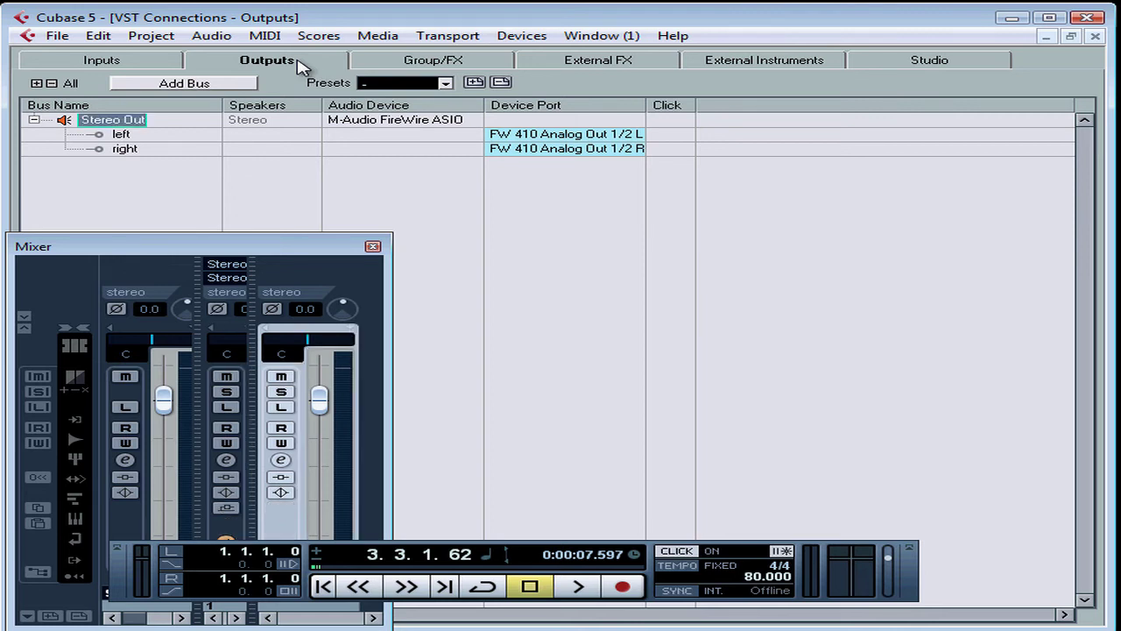
click(678, 120)
click(1096, 37)
click(817, 176)
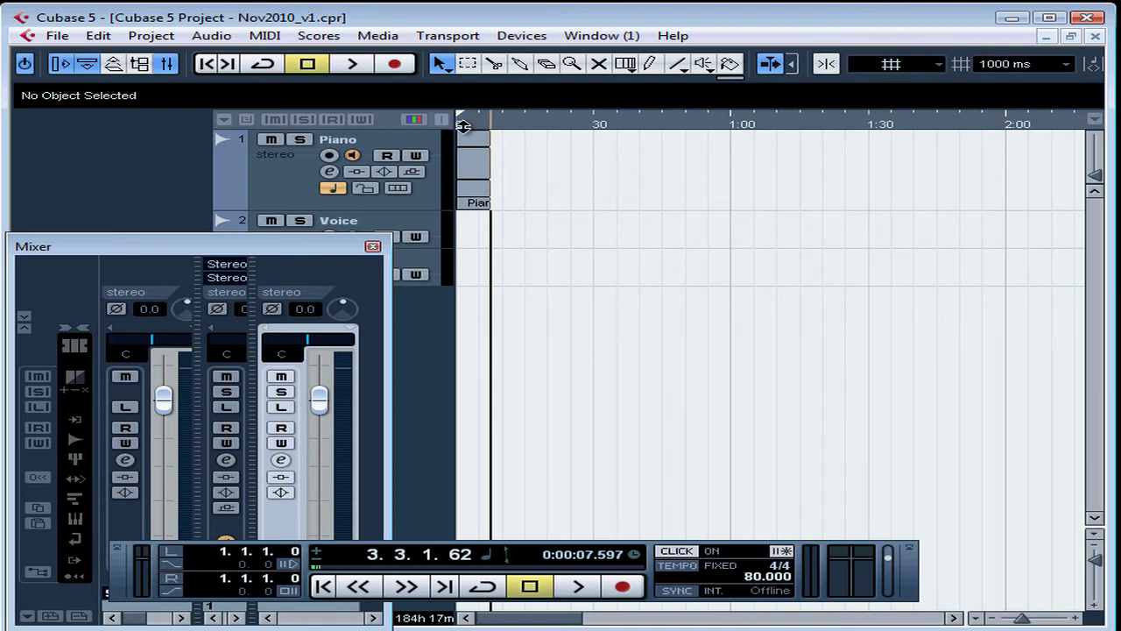
Play back the short Piano_01 take, stop it, and select the Piano_01 event
click(399, 67)
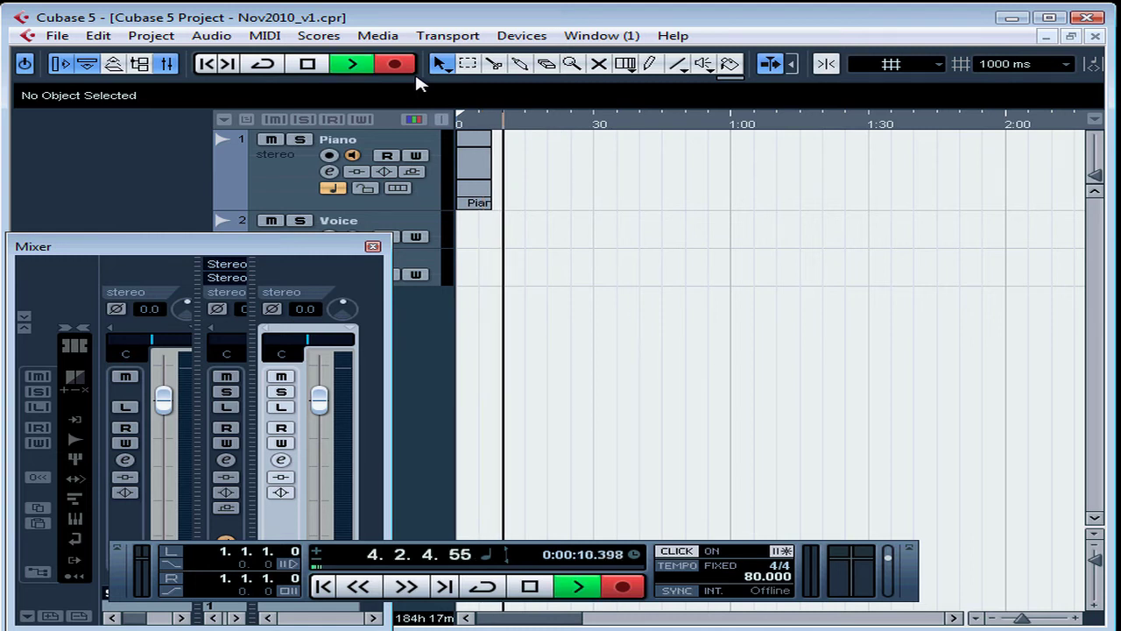
key(space)
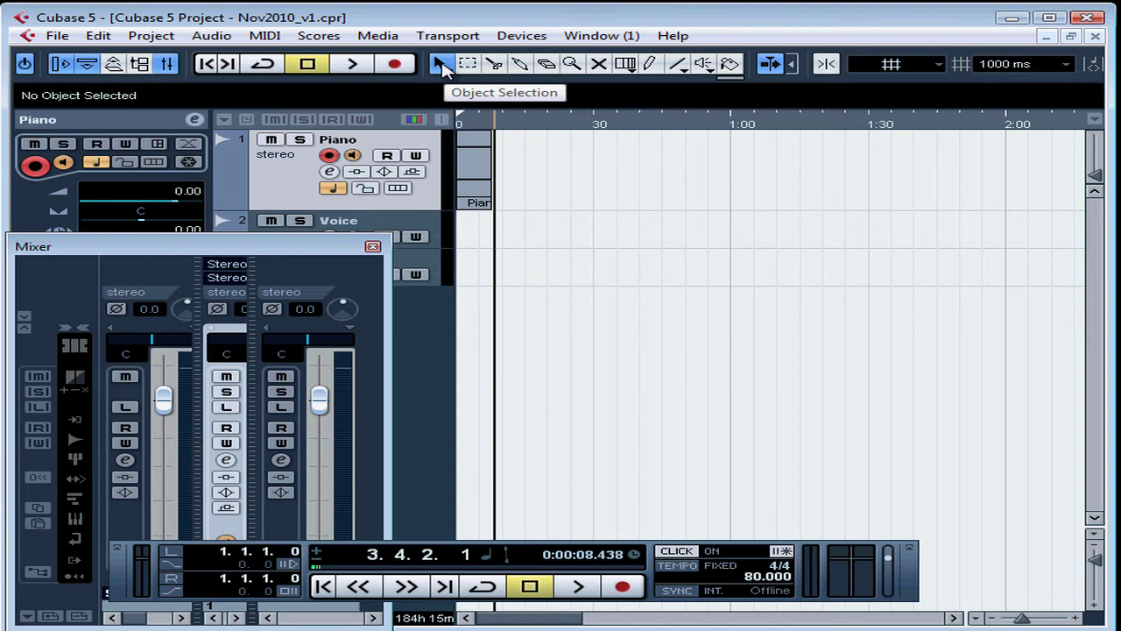
click(480, 177)
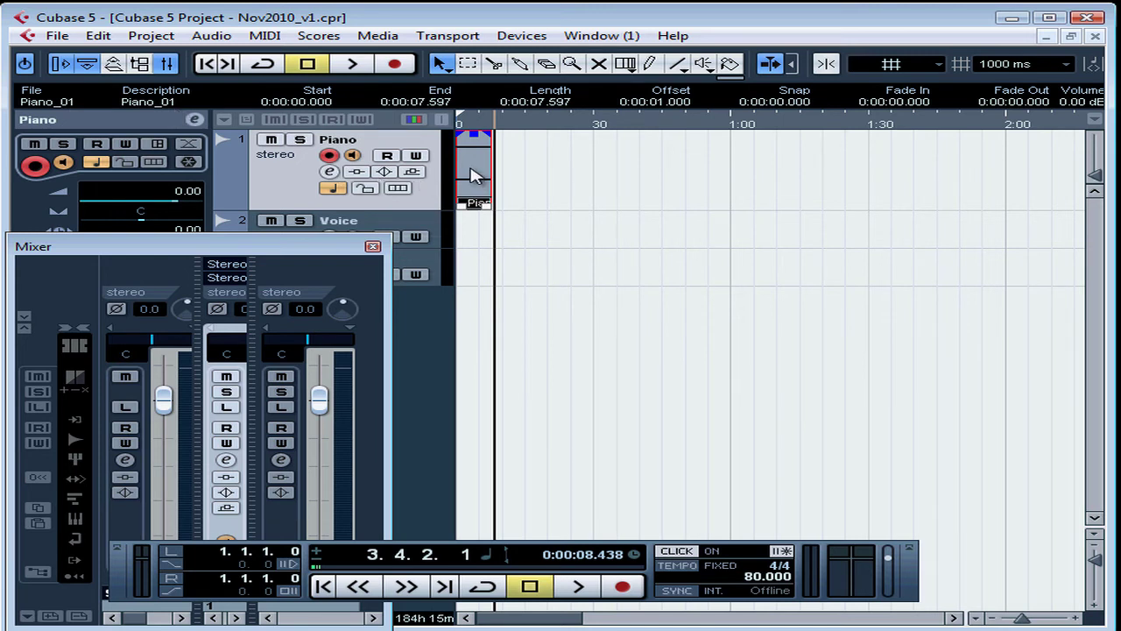
Delete Piano_01 from the Piano track, view the project folder in Explorer, then close Explorer
key(Delete)
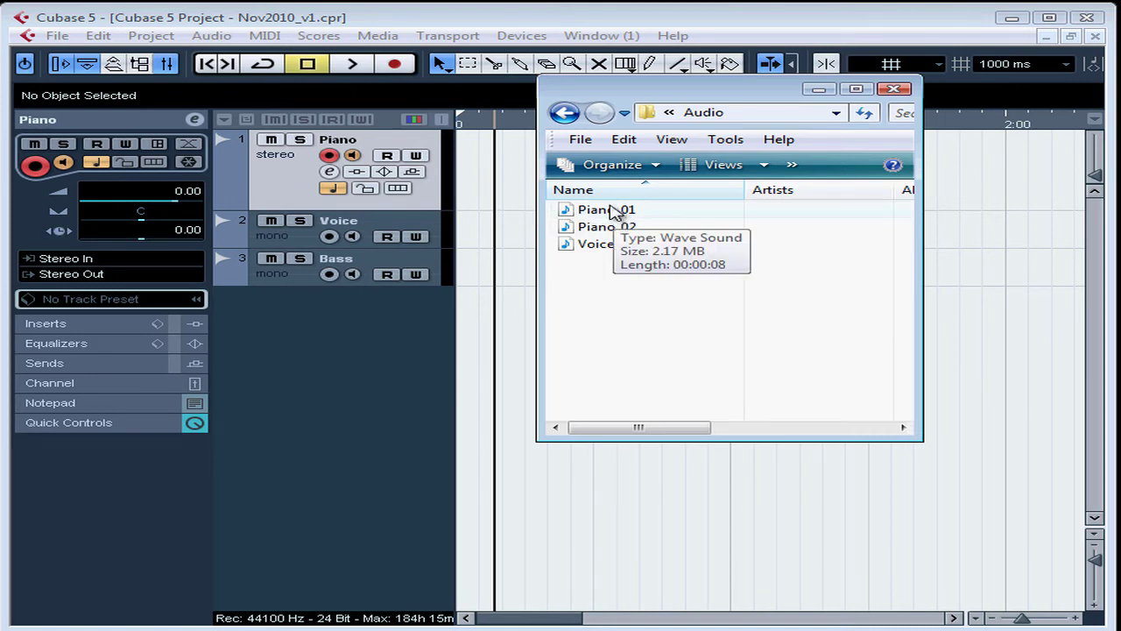
click(566, 113)
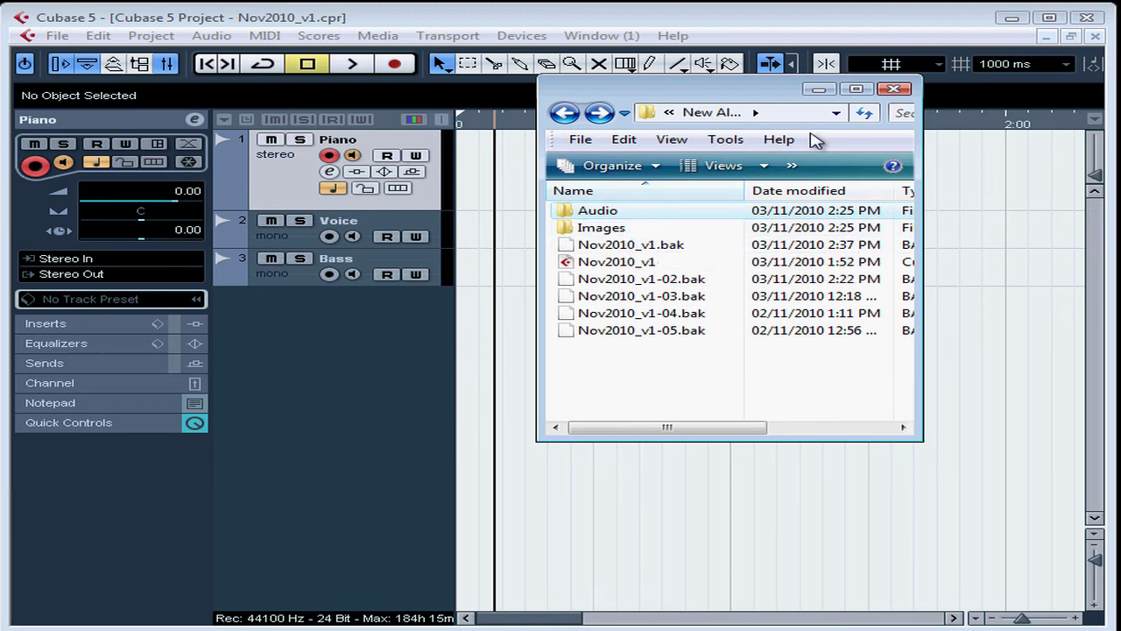
click(894, 89)
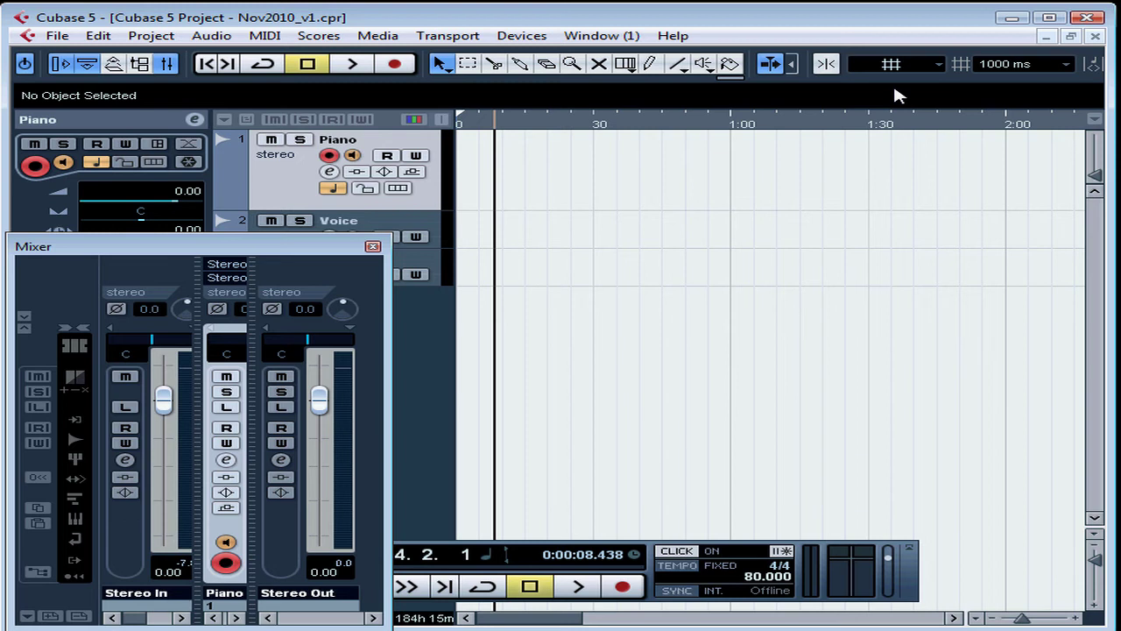
Record an 18.882-second Piano_02 take on the Piano track from the project start
click(209, 65)
click(394, 66)
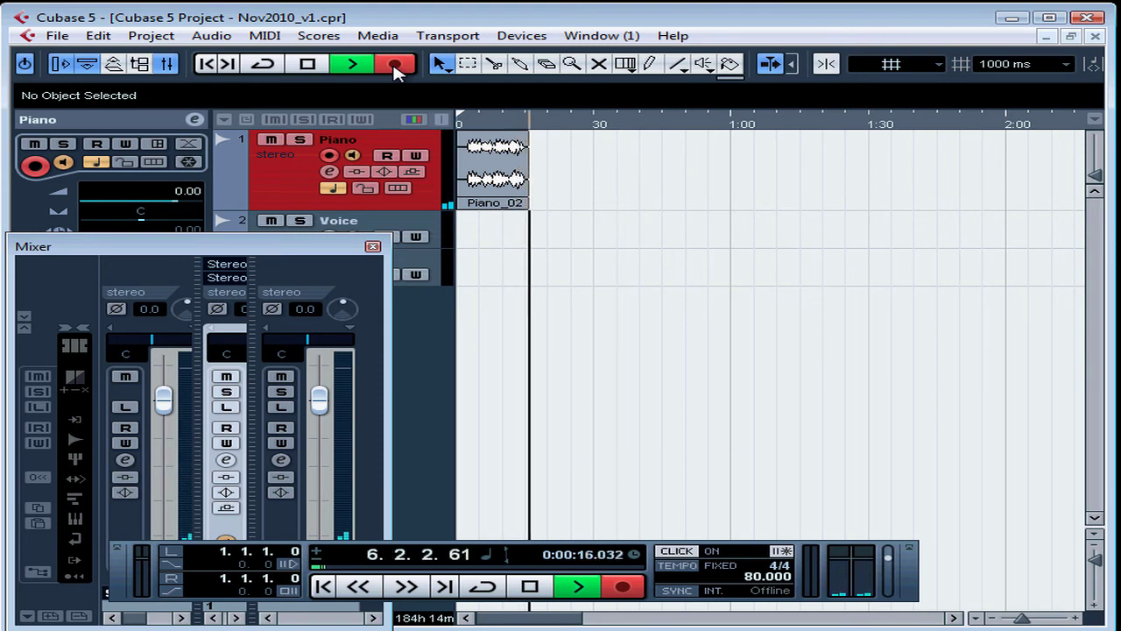
click(308, 65)
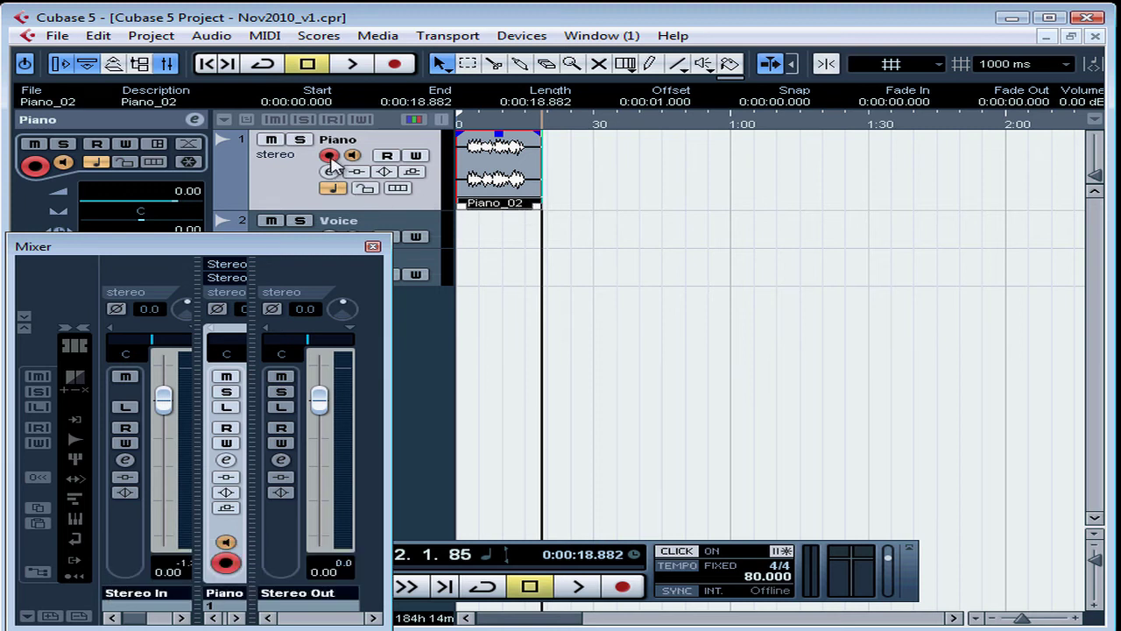
Turn off the Piano track's Record Enable and save project Nov2010_v1 via File > Save
click(330, 156)
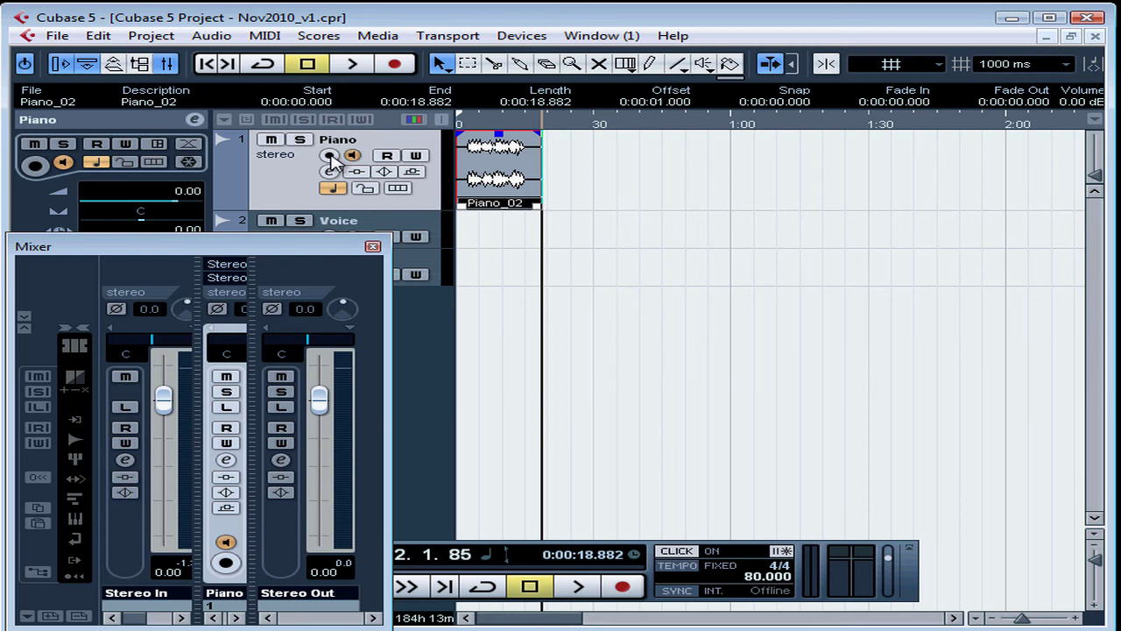
click(58, 36)
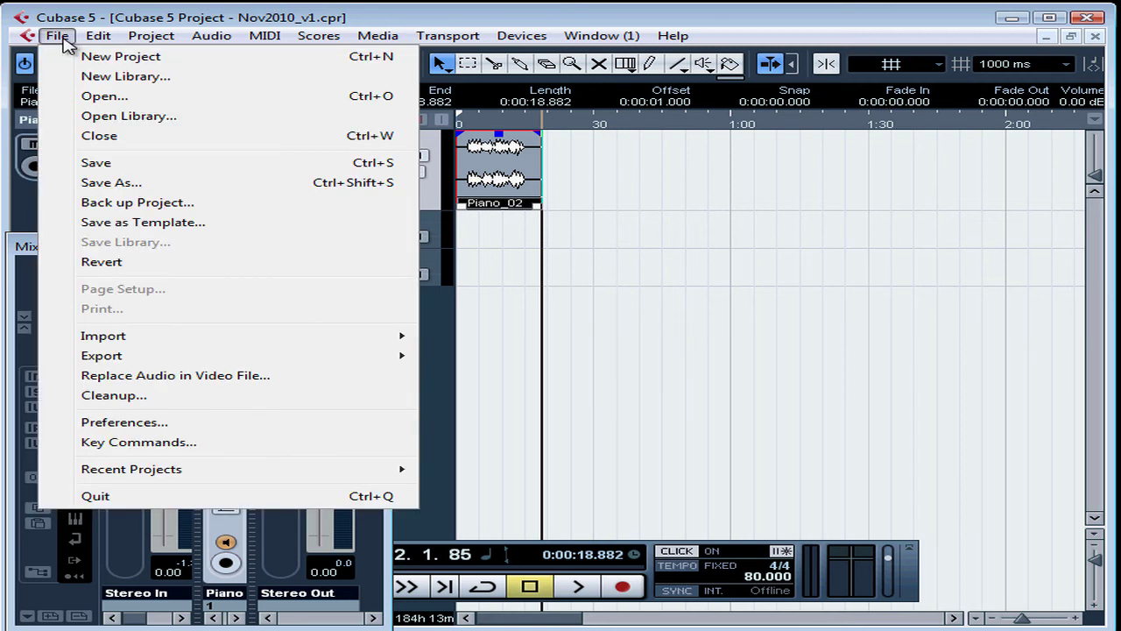
click(382, 166)
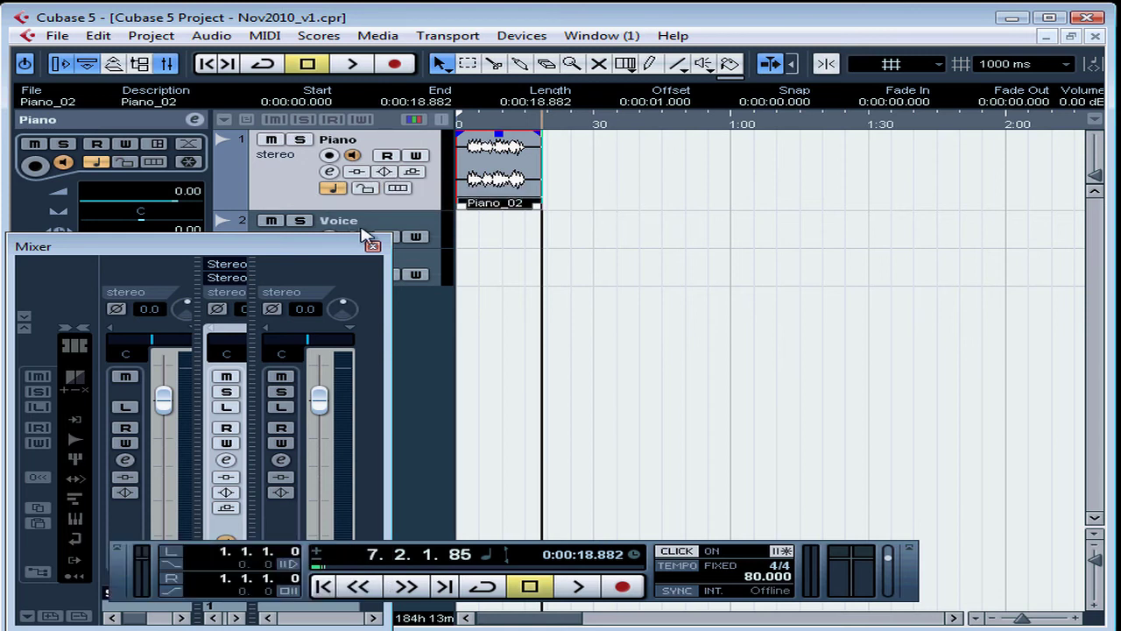
Arm and enlarge the Voice track, switching input monitoring off on Piano and on for Voice
drag(349, 253, 1051, 243)
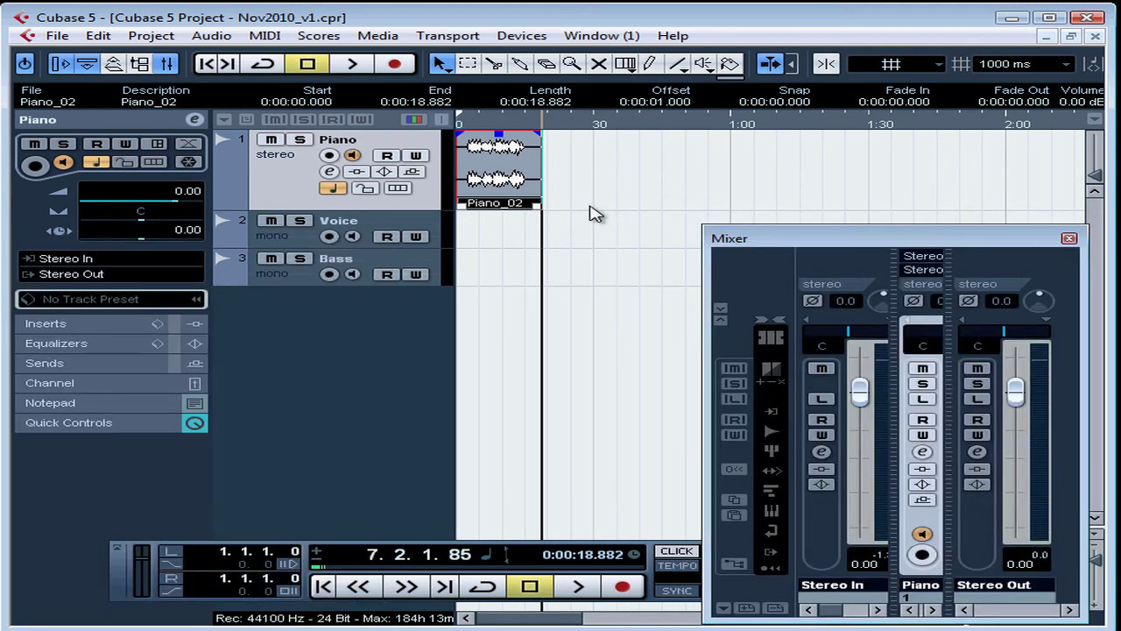
click(395, 226)
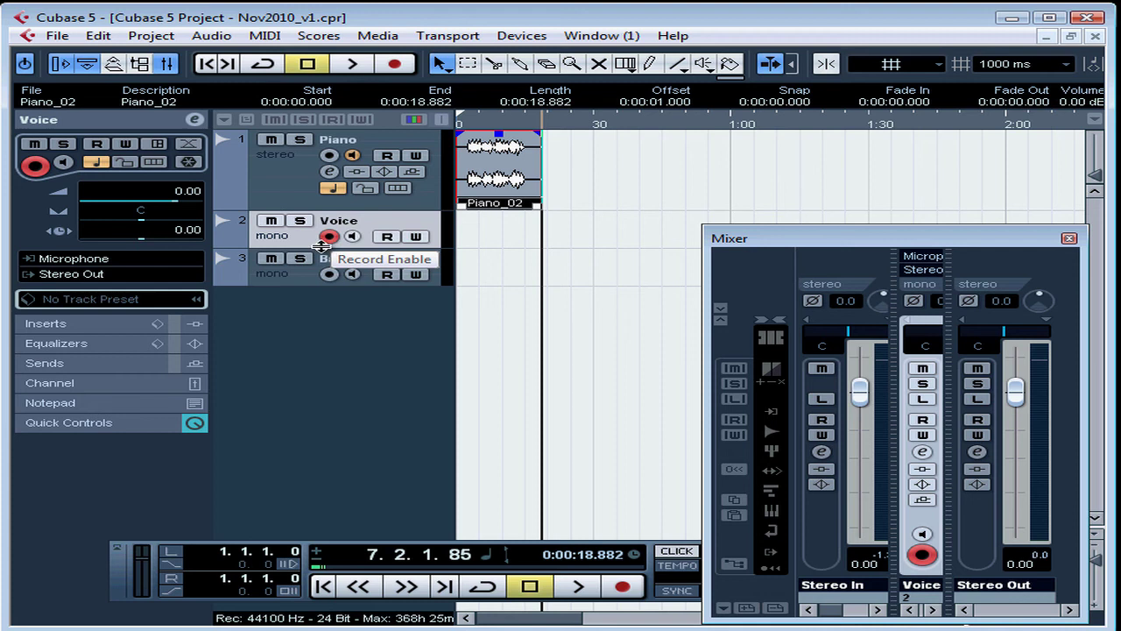
drag(330, 251, 330, 306)
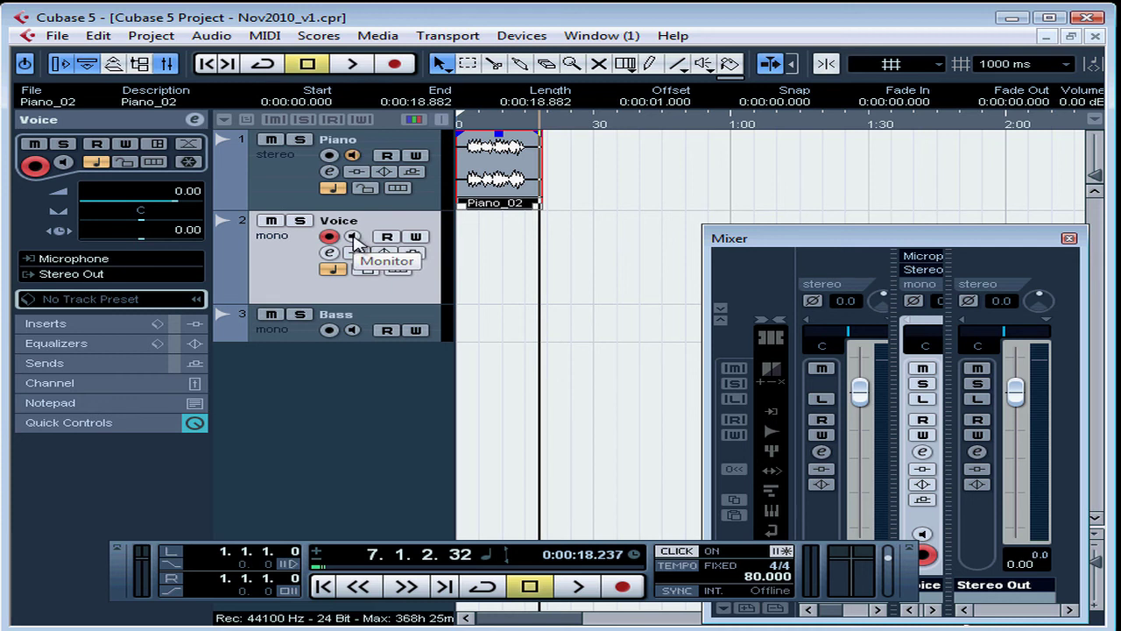
click(353, 156)
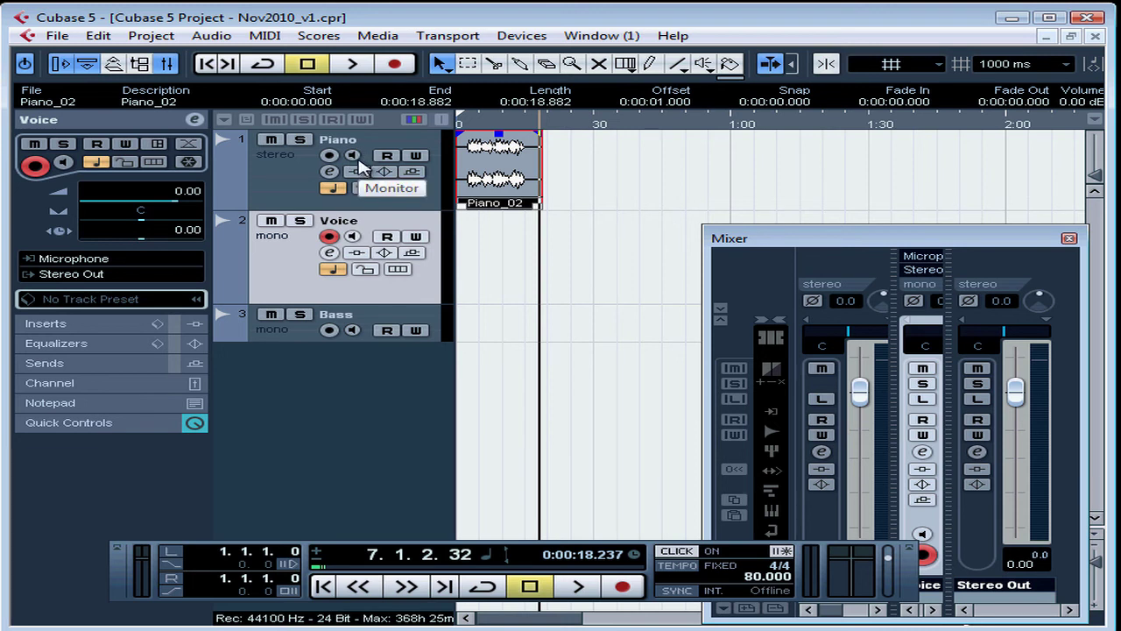
click(352, 238)
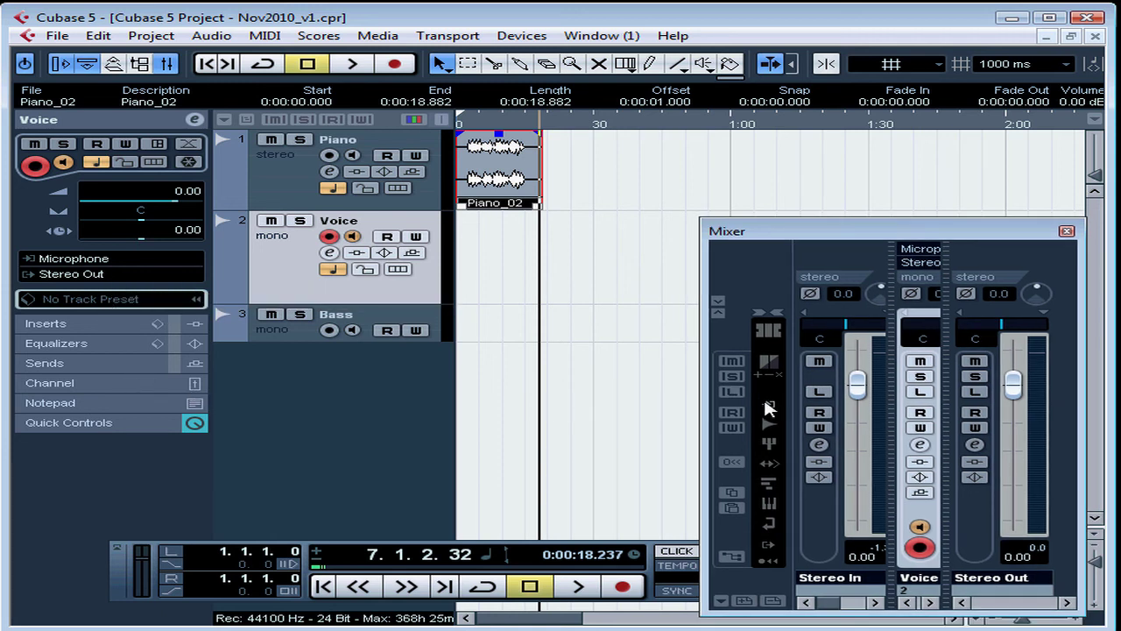
Widen the Voice mixer channel, turn the metronome CLICK off, and deselect Piano_02
drag(946, 429, 1006, 428)
drag(926, 233, 885, 233)
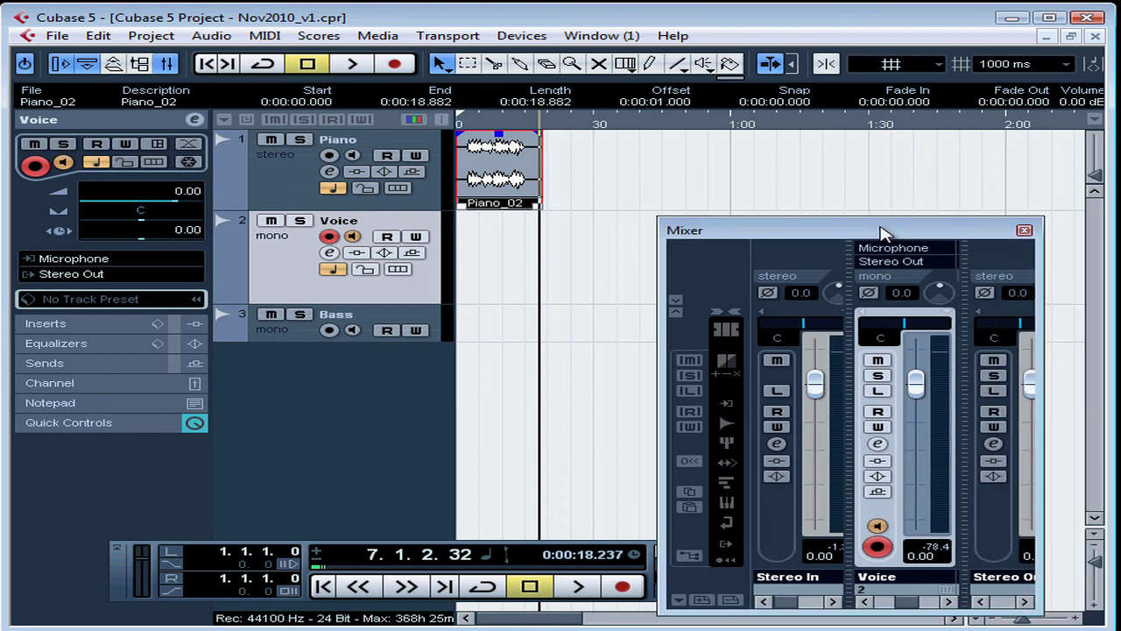
click(523, 558)
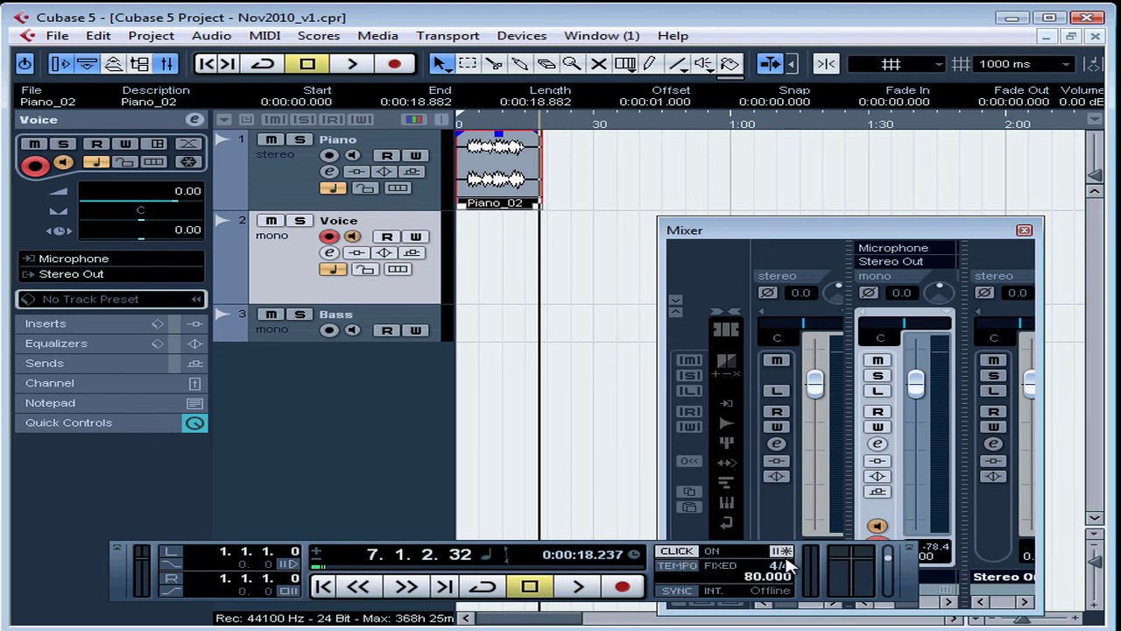
click(679, 552)
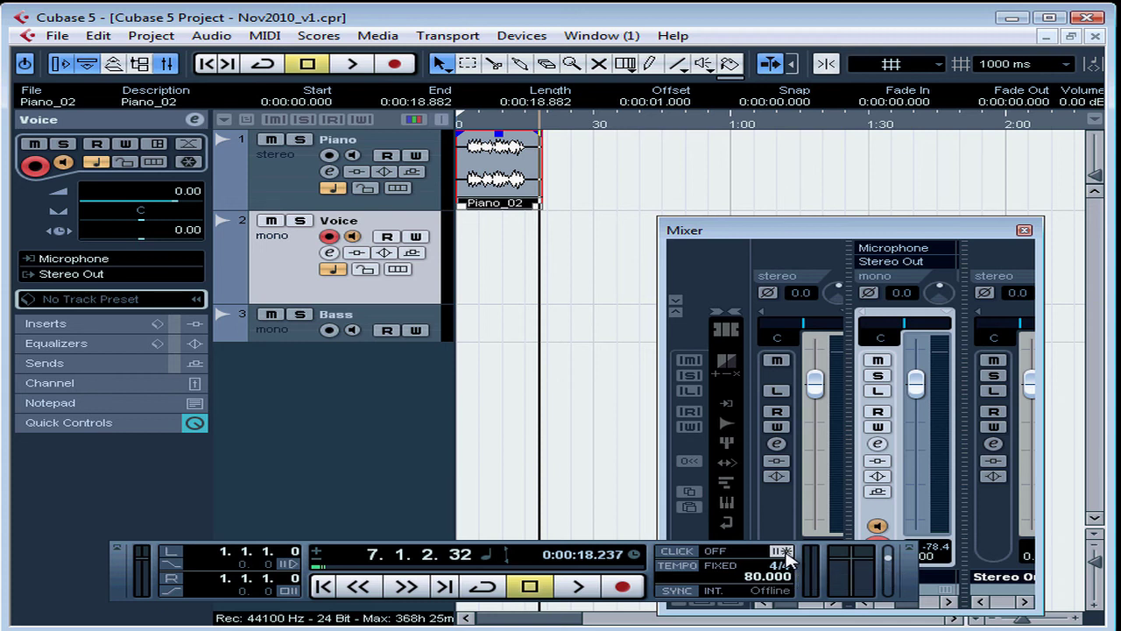
key(ctrl+shift+a)
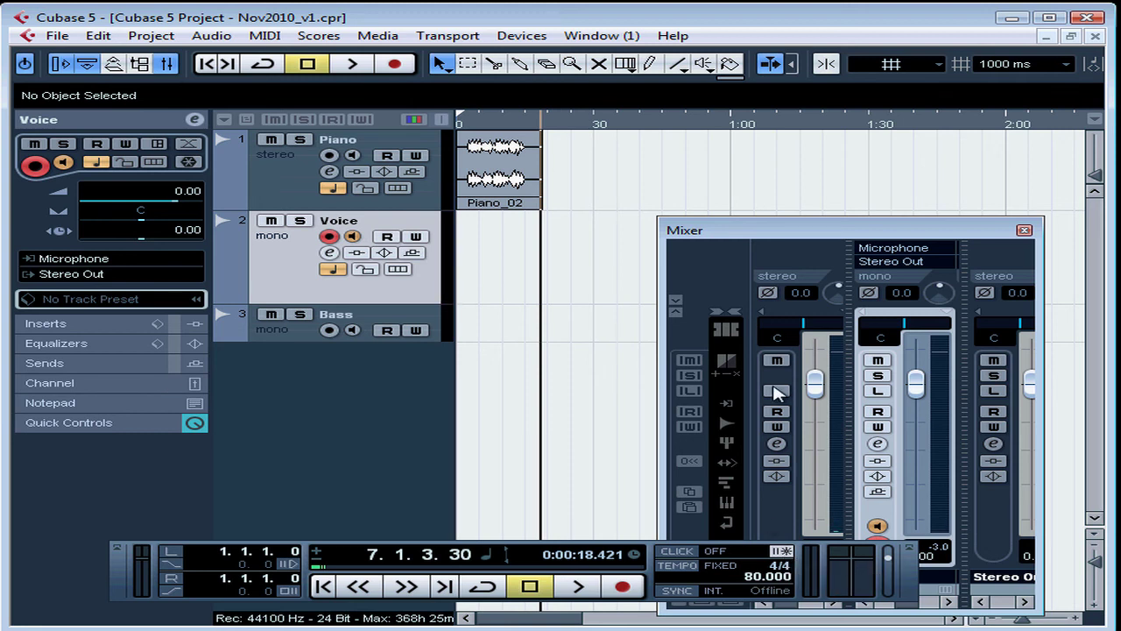
Move the Mixer to the top right, reset the Stereo In CLIP indicator, and select Stereo In
drag(762, 233, 733, 147)
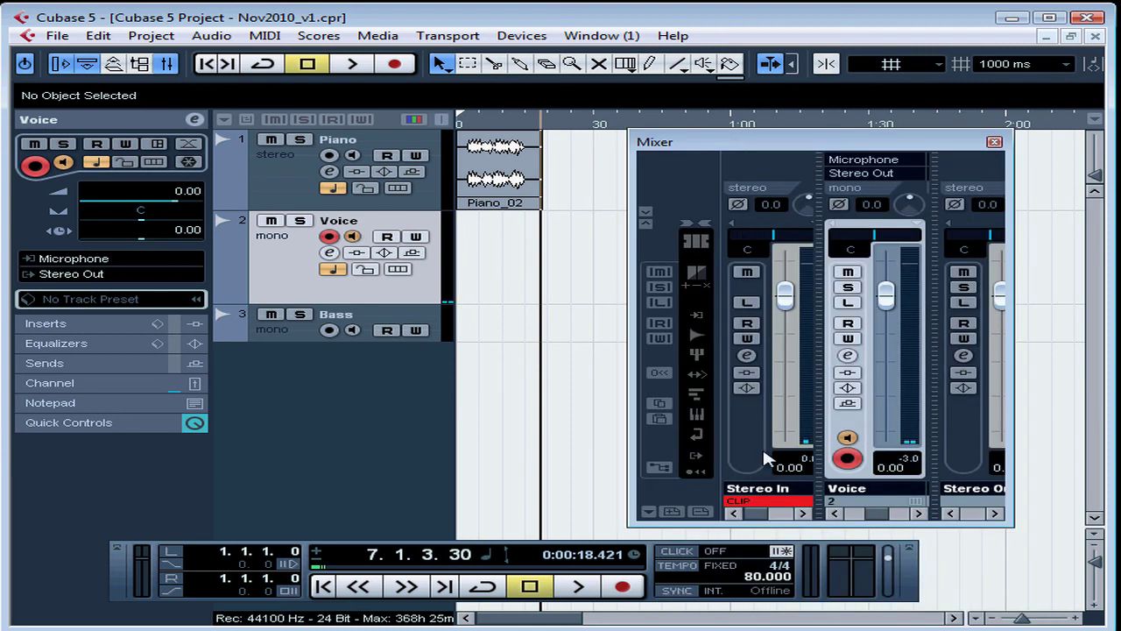
click(768, 503)
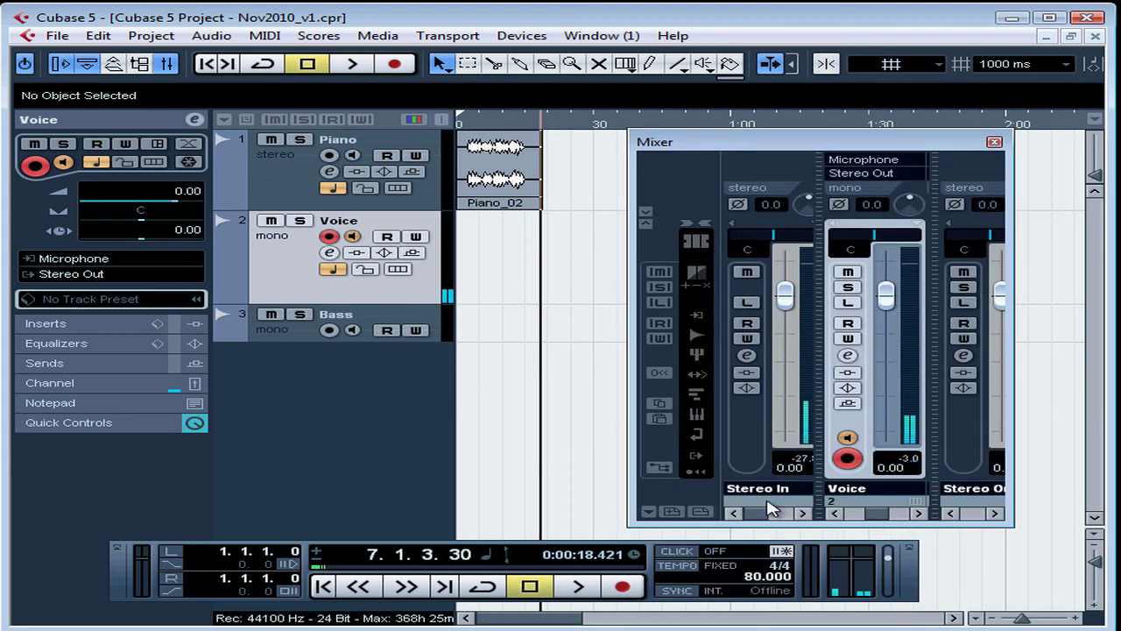
click(767, 503)
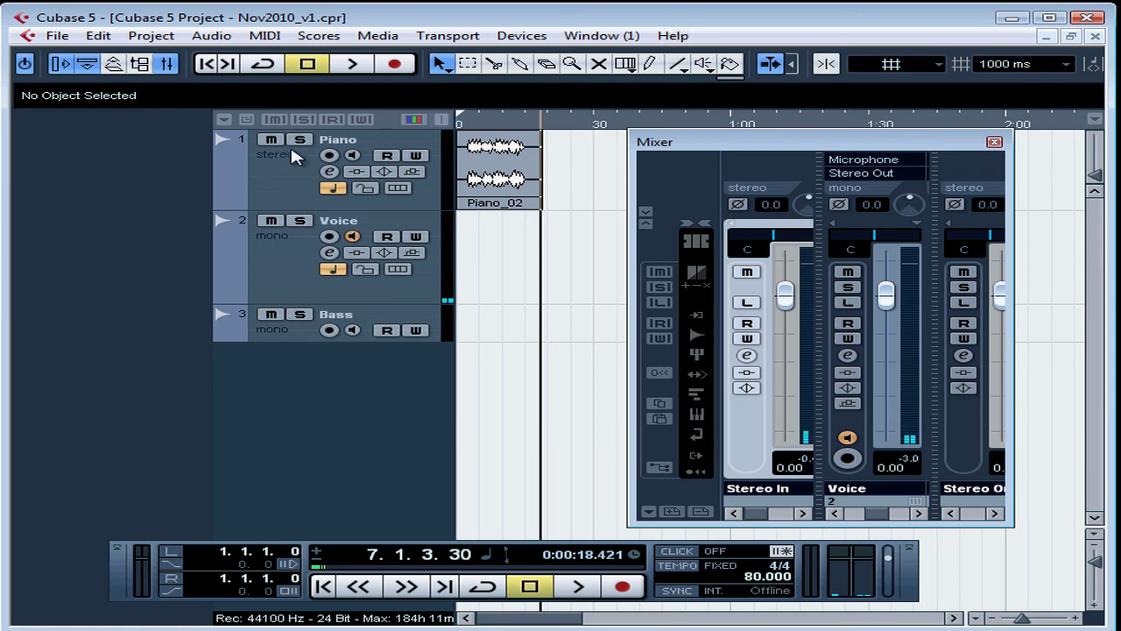
Record a 20.270-second Voice_01 take on the Voice track from the project start
click(206, 63)
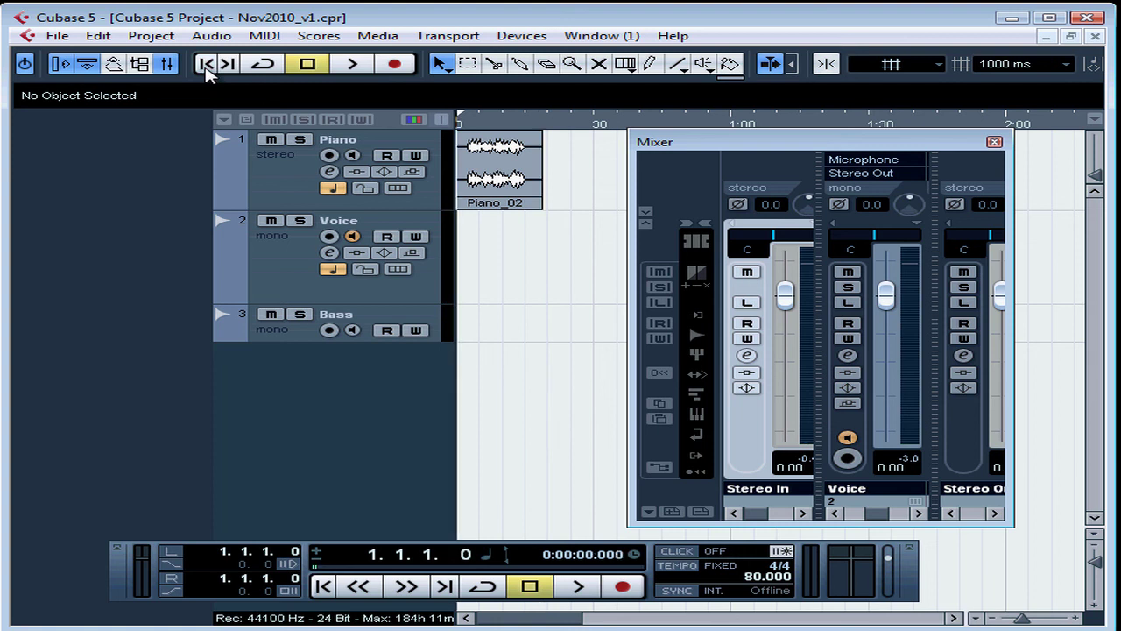
click(308, 260)
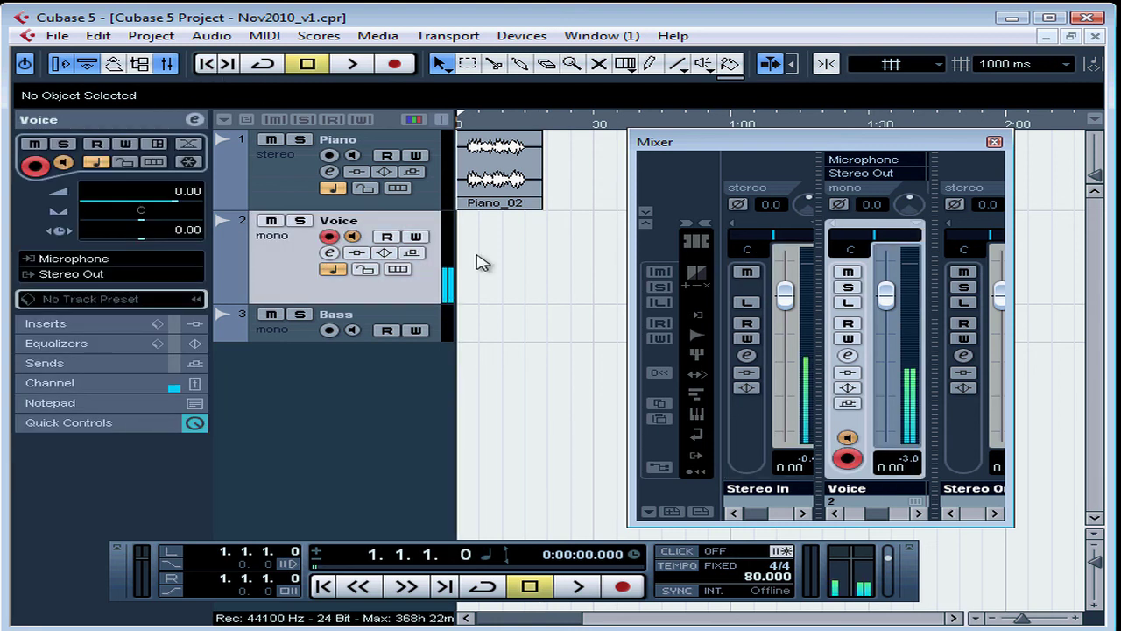
click(396, 65)
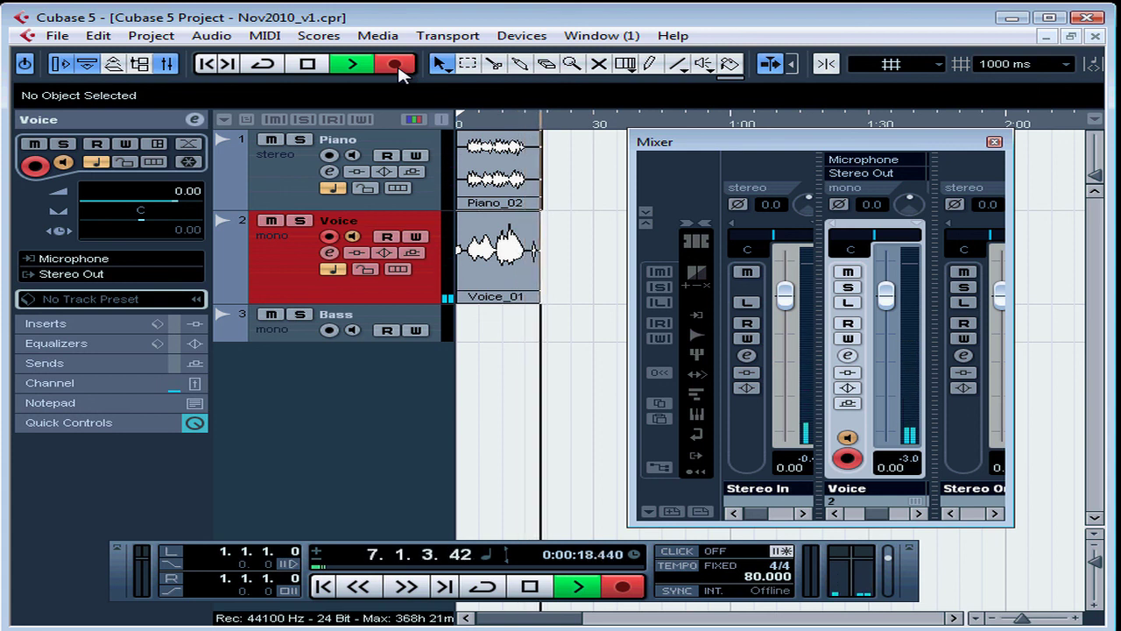
click(312, 68)
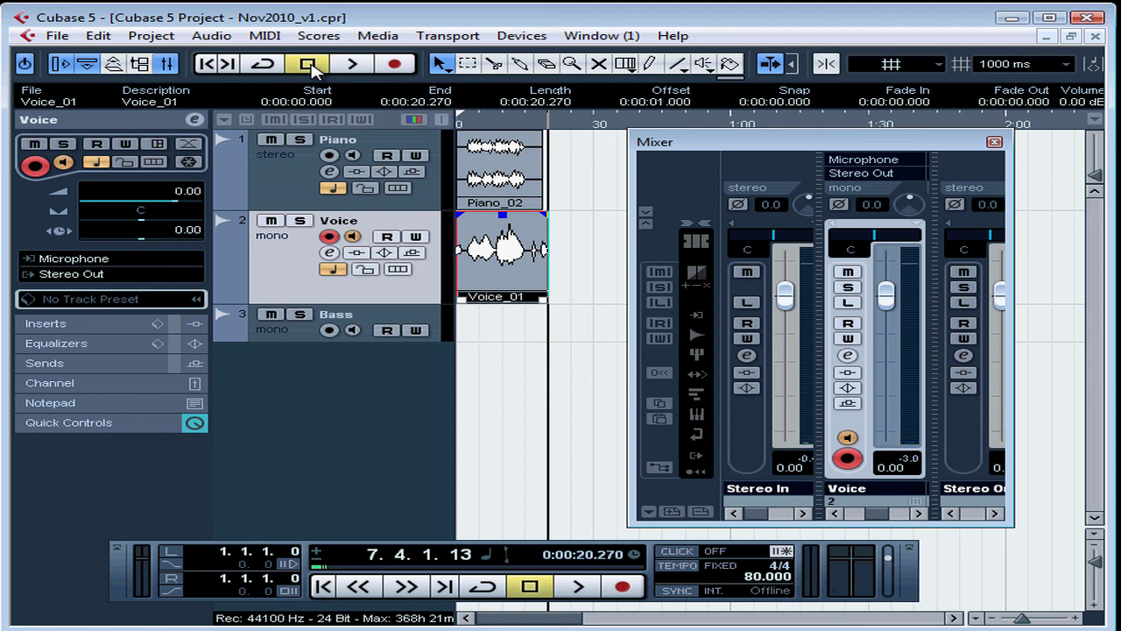
Deselect Voice_01, save the project via File > Save, and disarm the Voice track
click(580, 254)
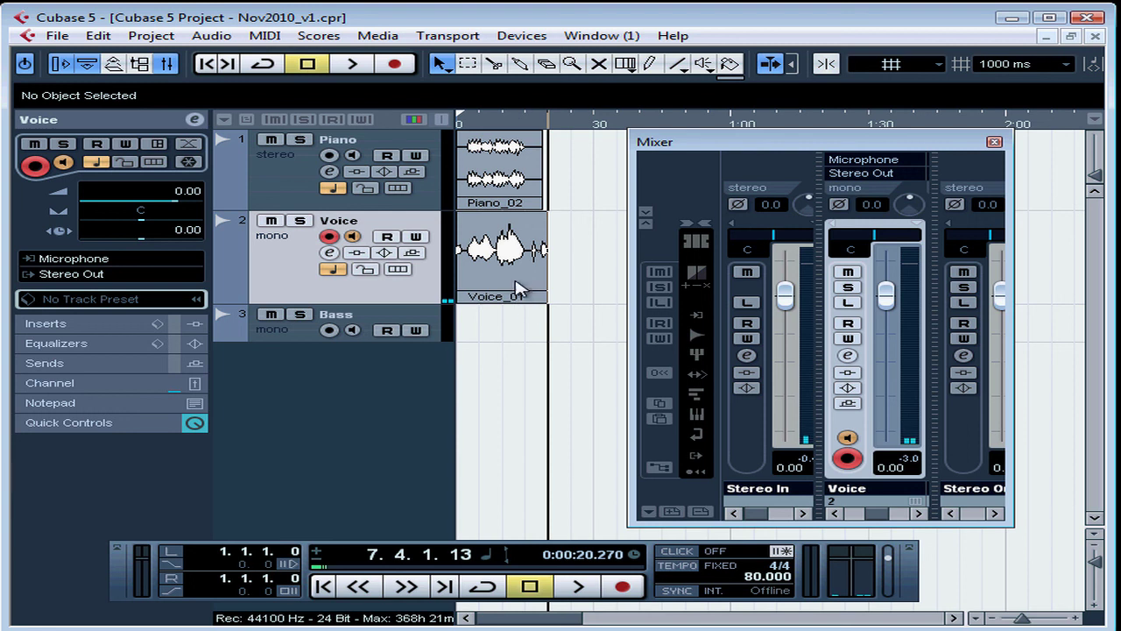
click(60, 36)
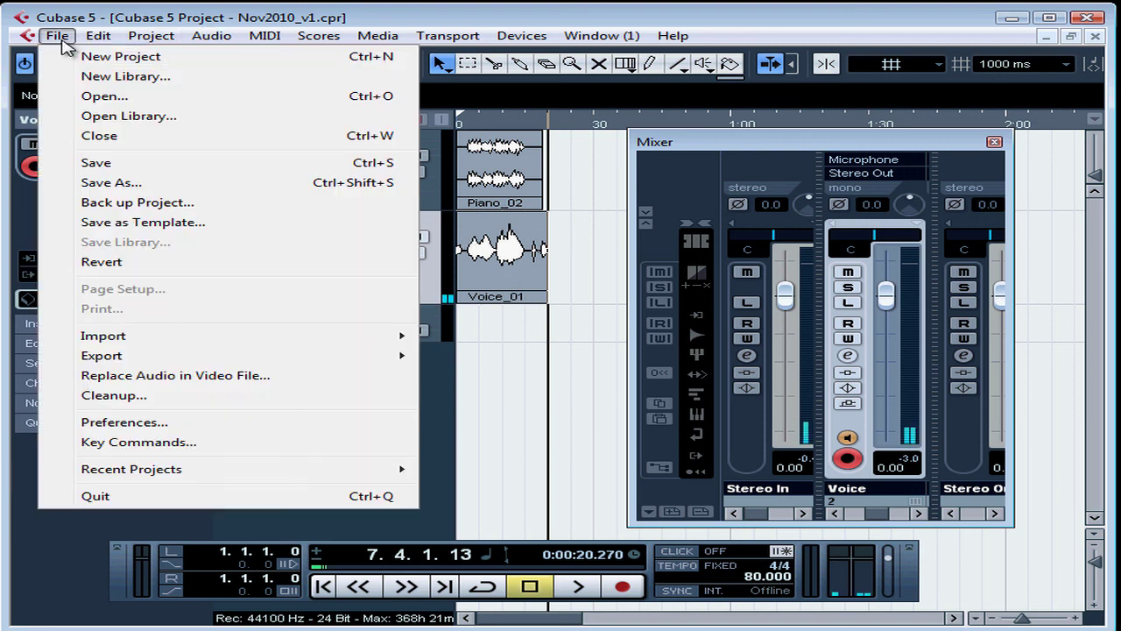
click(91, 163)
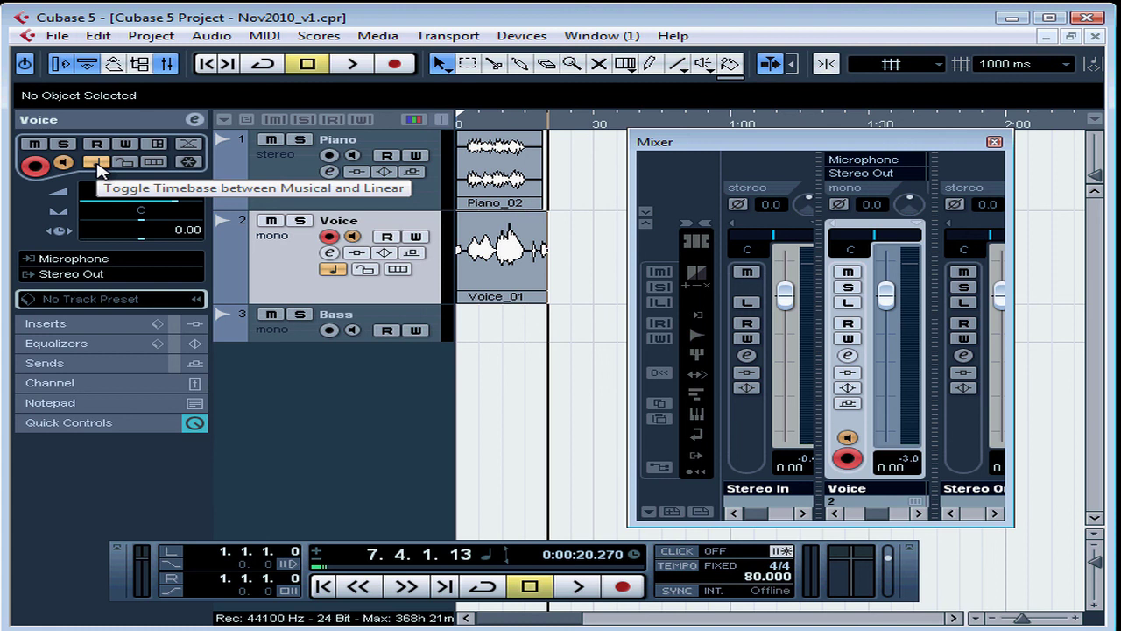
click(329, 236)
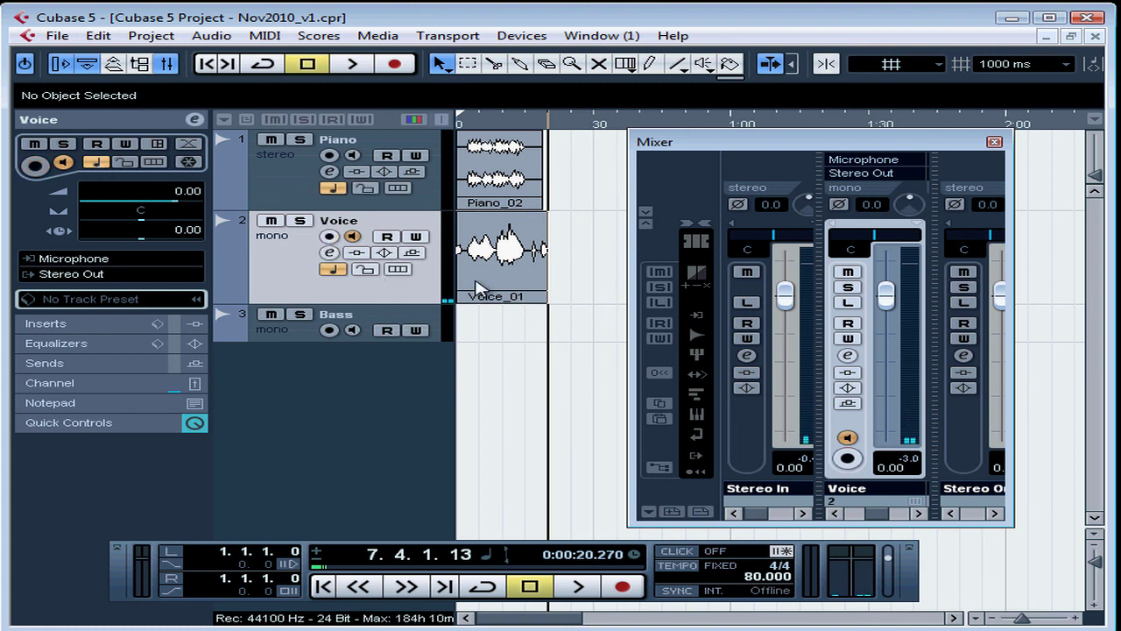